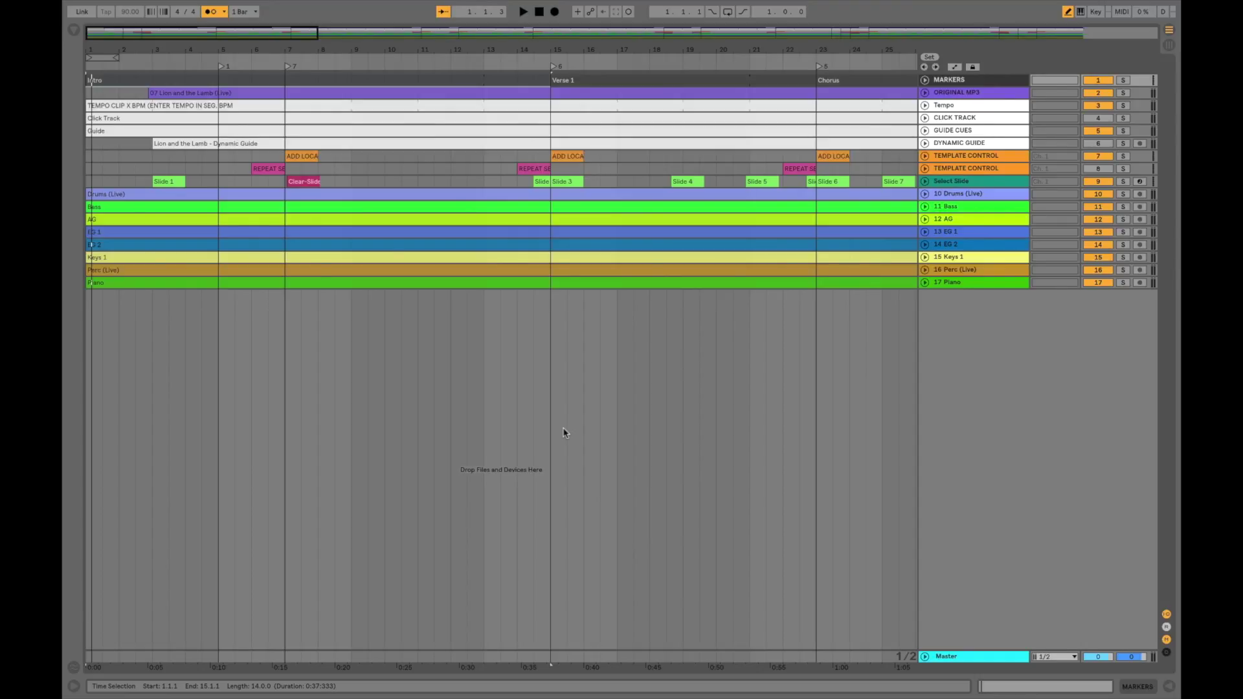
Select the tempo clip and unfold the Tempo track to show its content
click(138, 104)
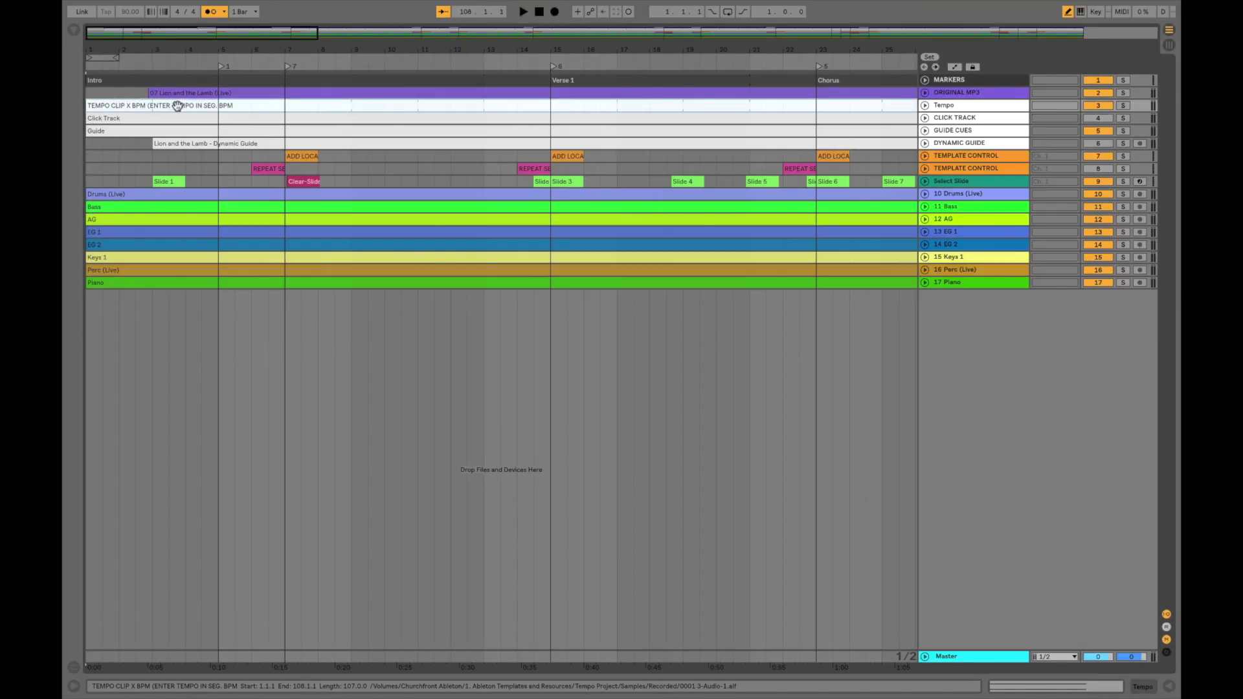
click(924, 104)
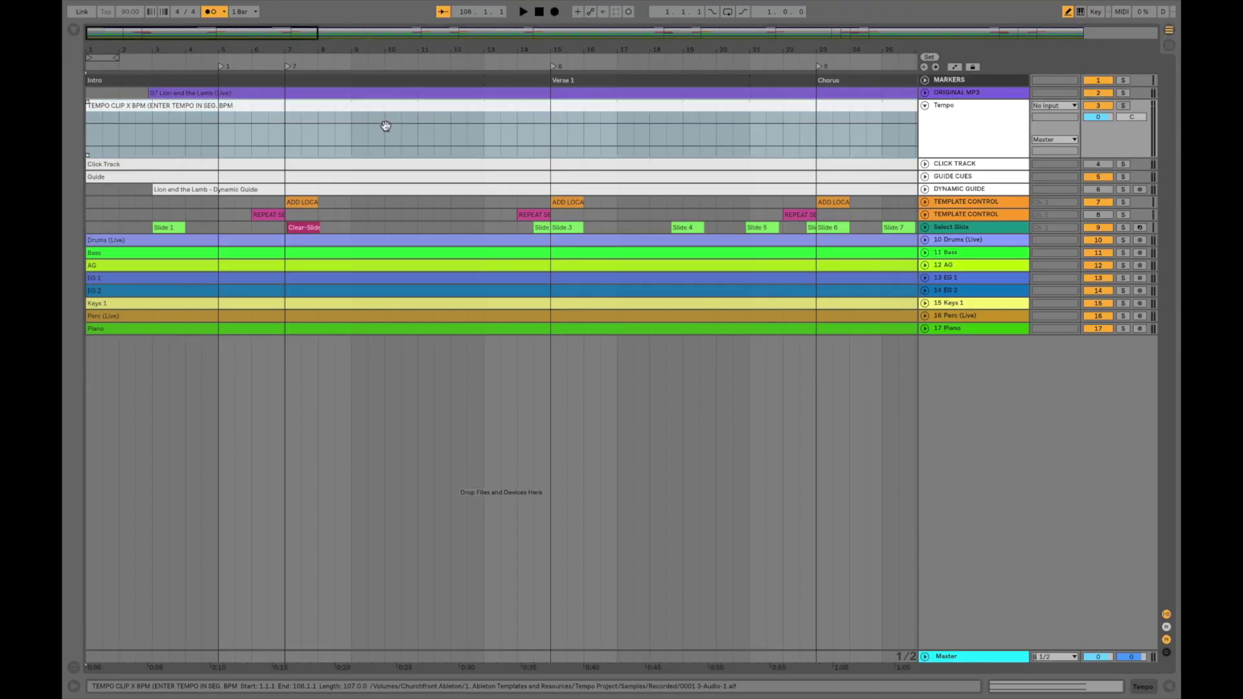
Delete the old tempo clip and place TEMPO CLIP X BPM from Tempo Project at the track start
click(75, 31)
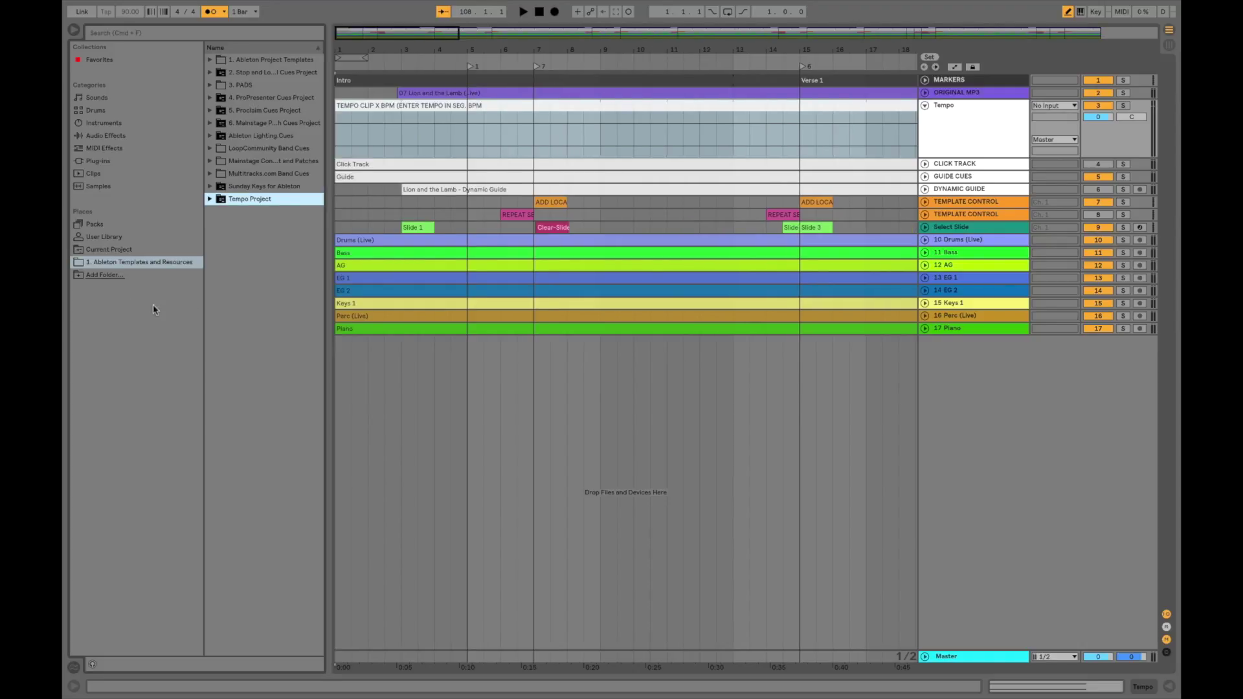
click(209, 200)
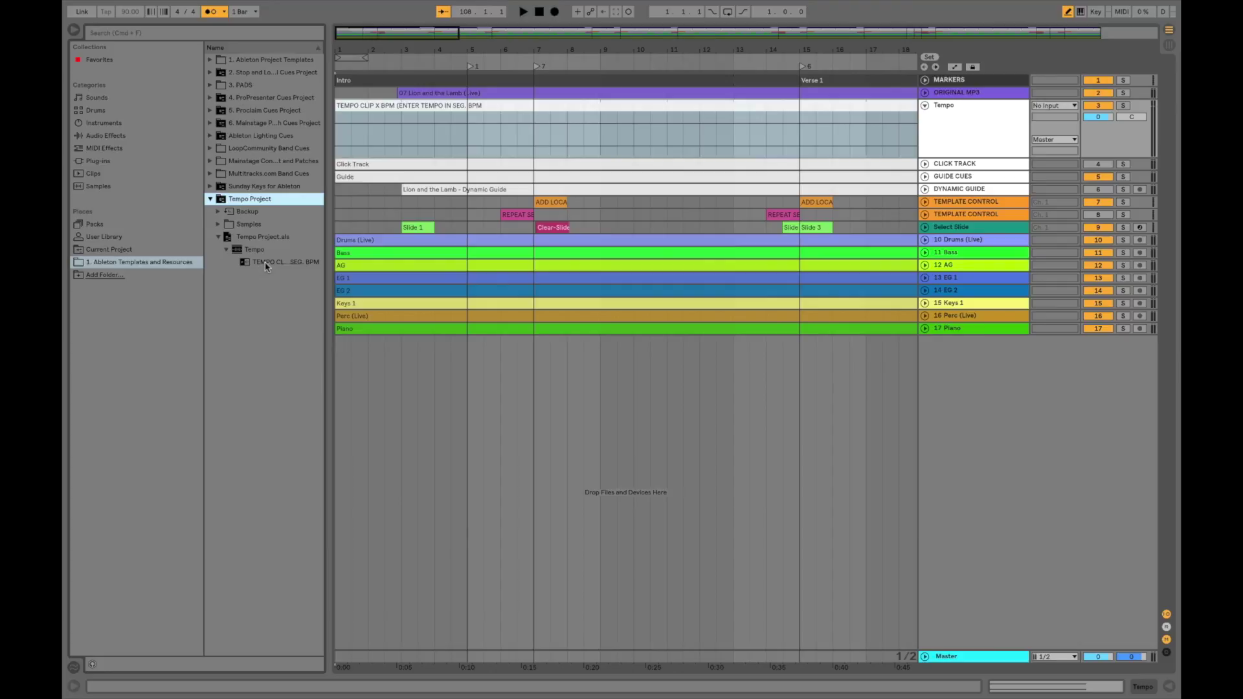
click(422, 107)
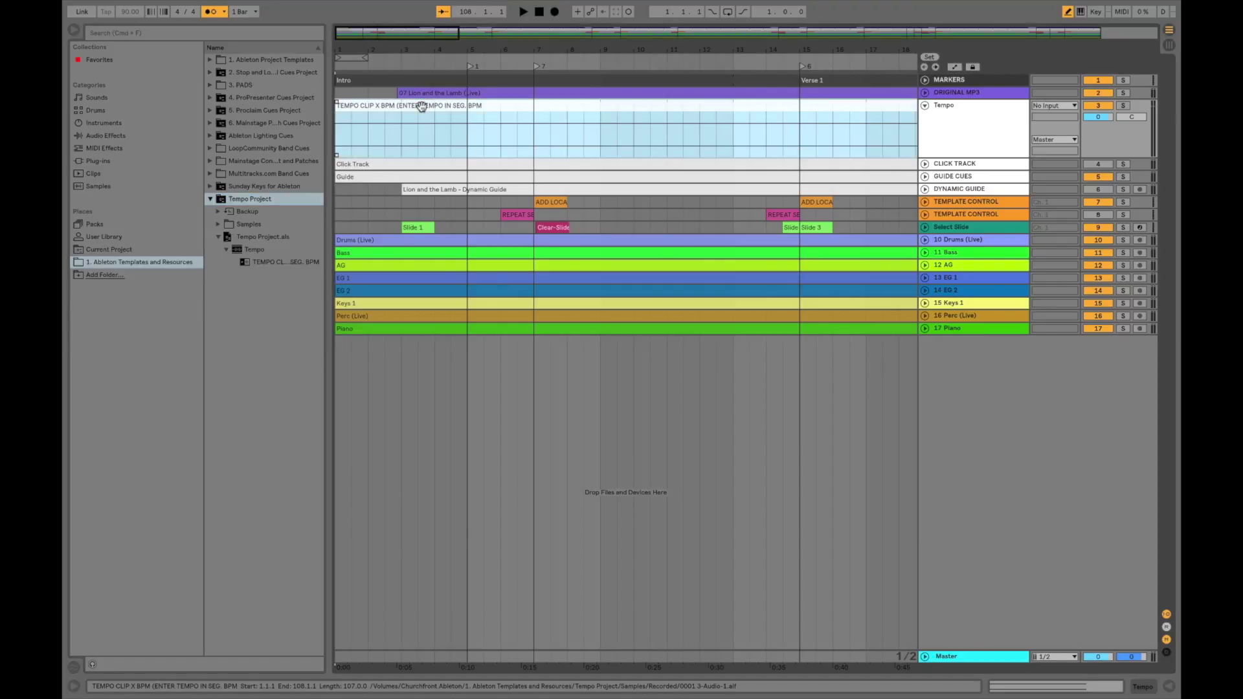
key(Delete)
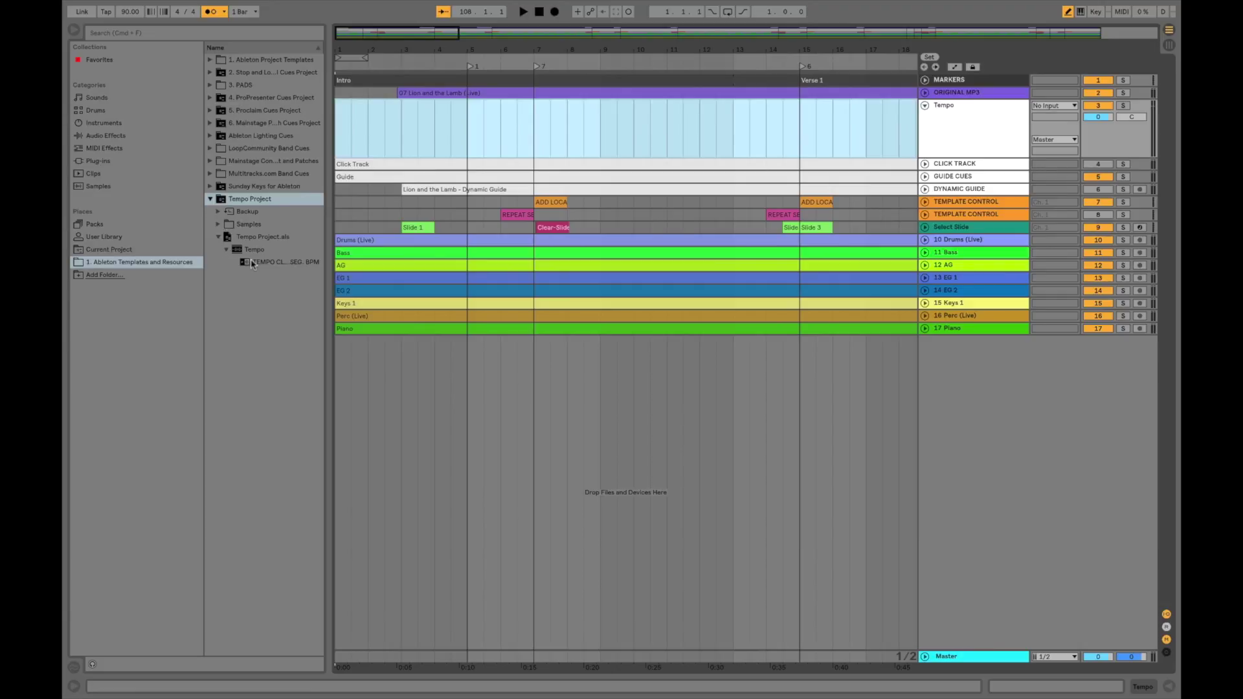
drag(249, 261, 879, 134)
Check that the new tempo clip spans the whole song, bar 1 to 108
key(plus)
key(plus)
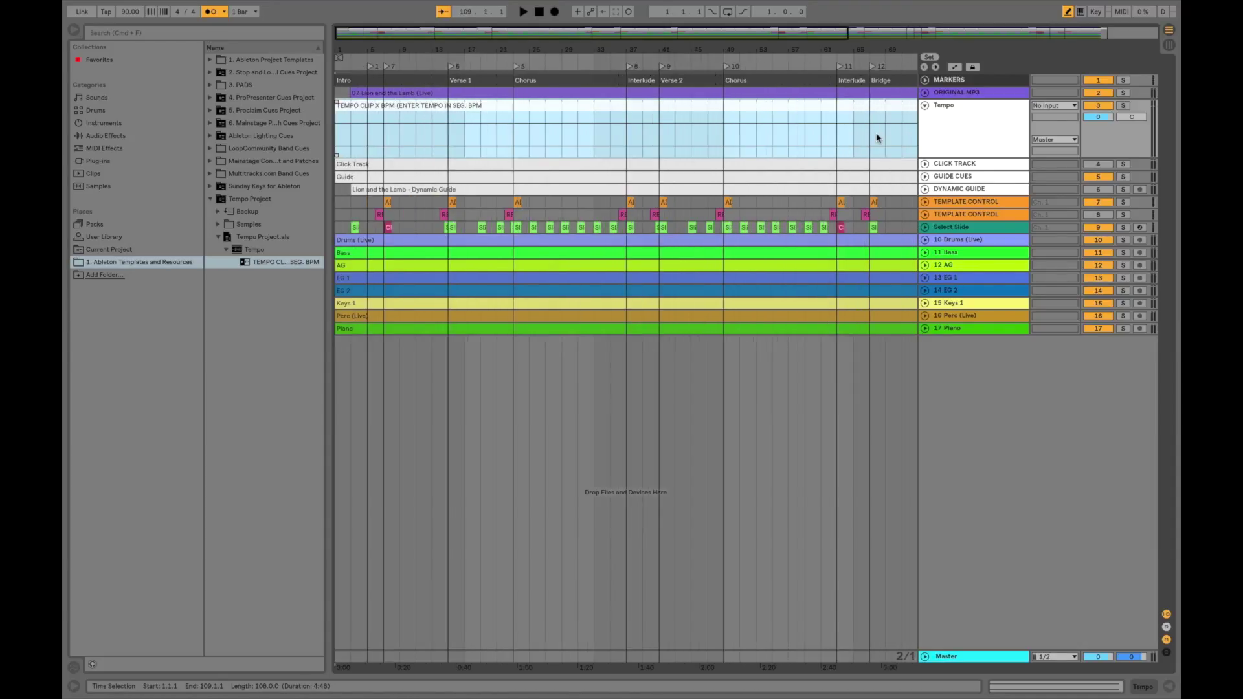
scroll(877, 138, right, 15)
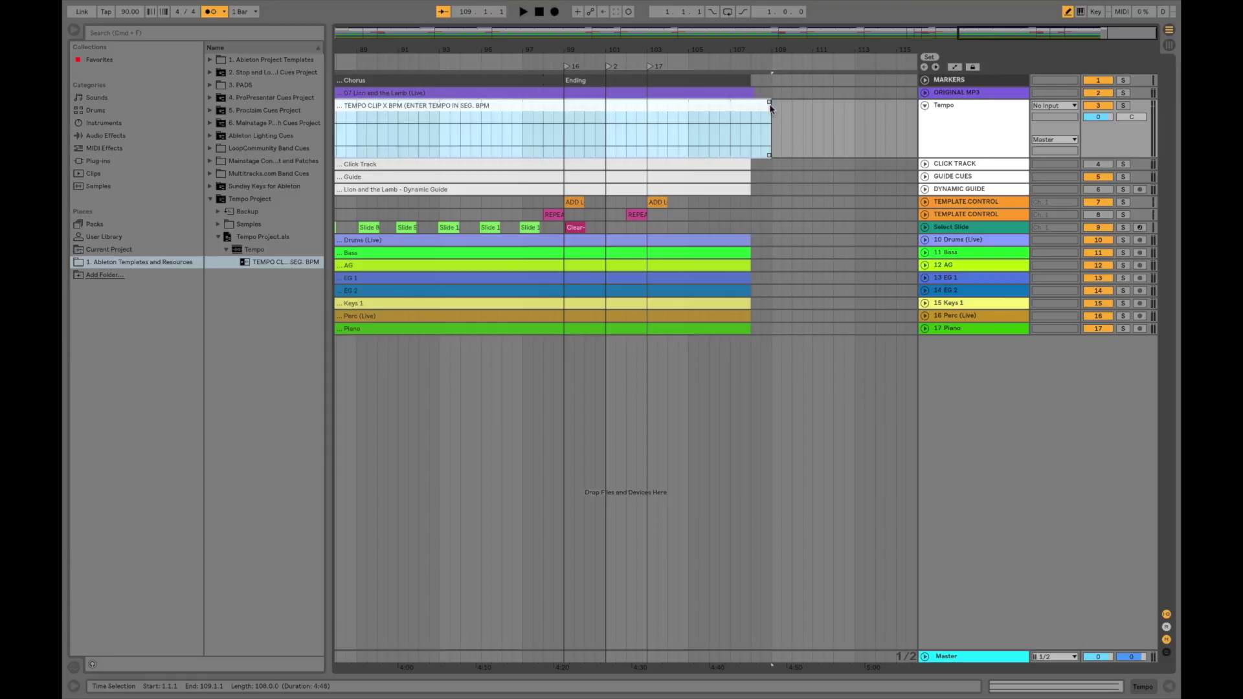
click(768, 112)
click(767, 111)
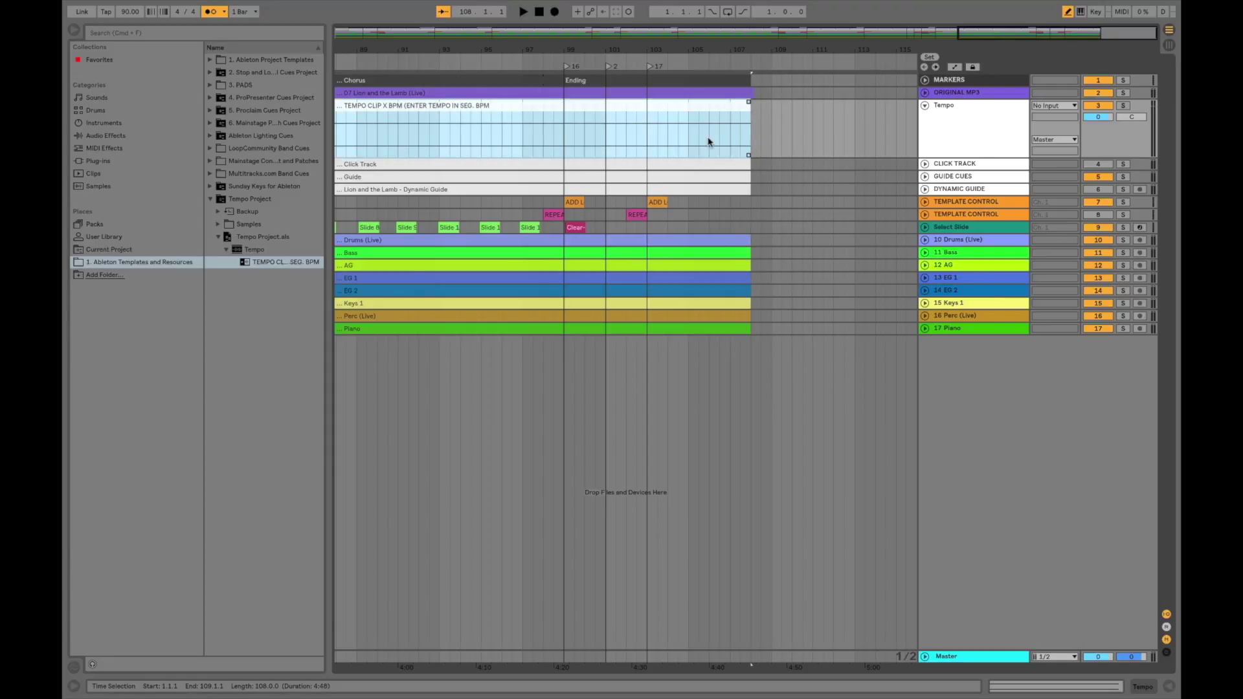
scroll(708, 138, left, 15)
click(503, 106)
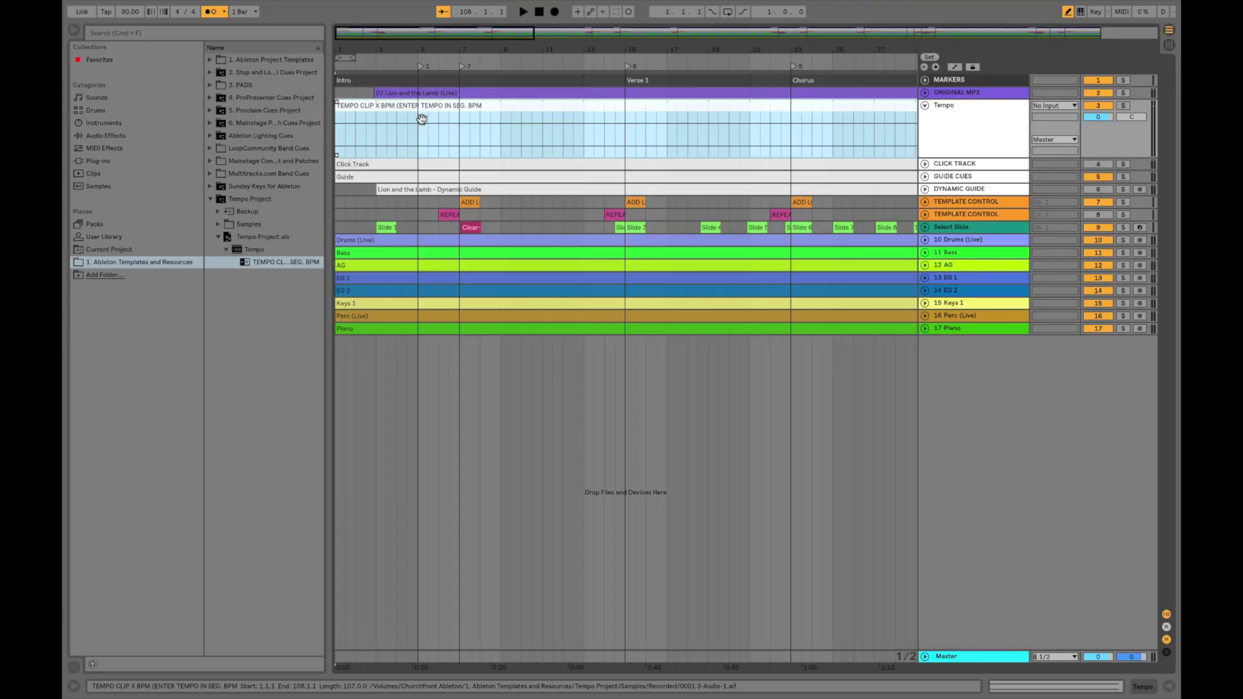
Hide the browser and show the ORIGINAL MP3 clip's sample and warp settings
key(super+alt+b)
click(172, 238)
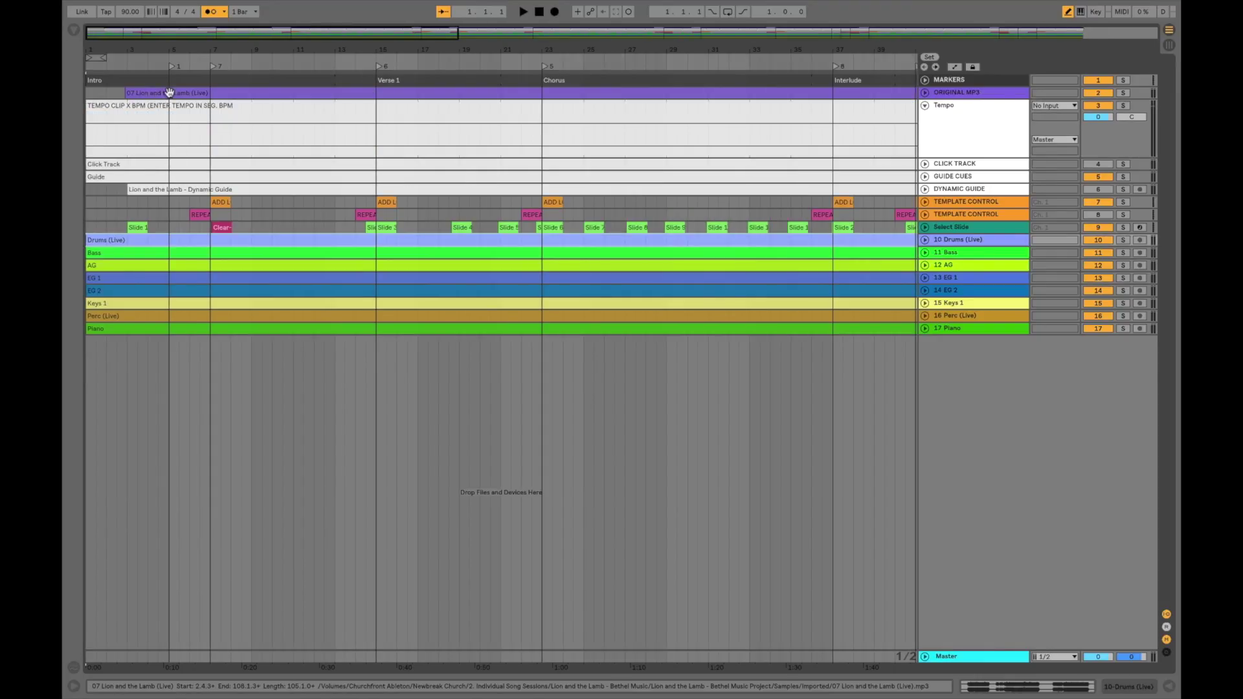
click(169, 92)
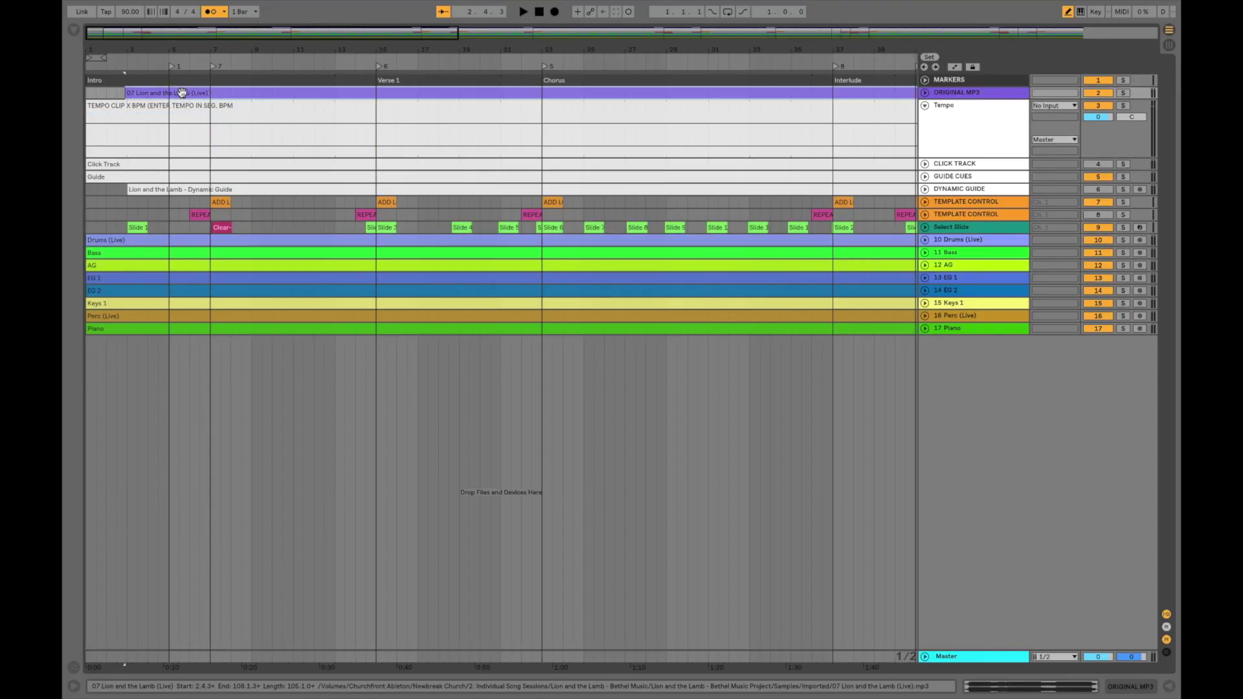
double_click(230, 91)
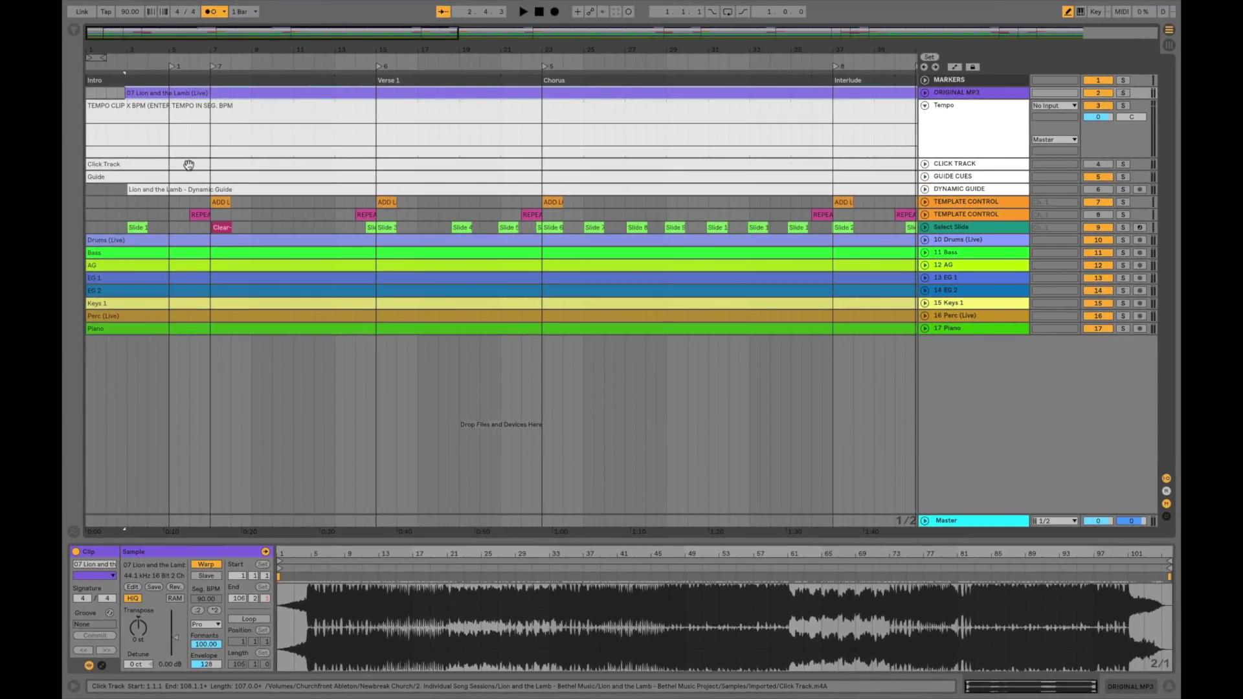
Confirm all 12 song clips use Complex Pro warp mode, then select only the TEMPO CLIP
drag(188, 165, 214, 516)
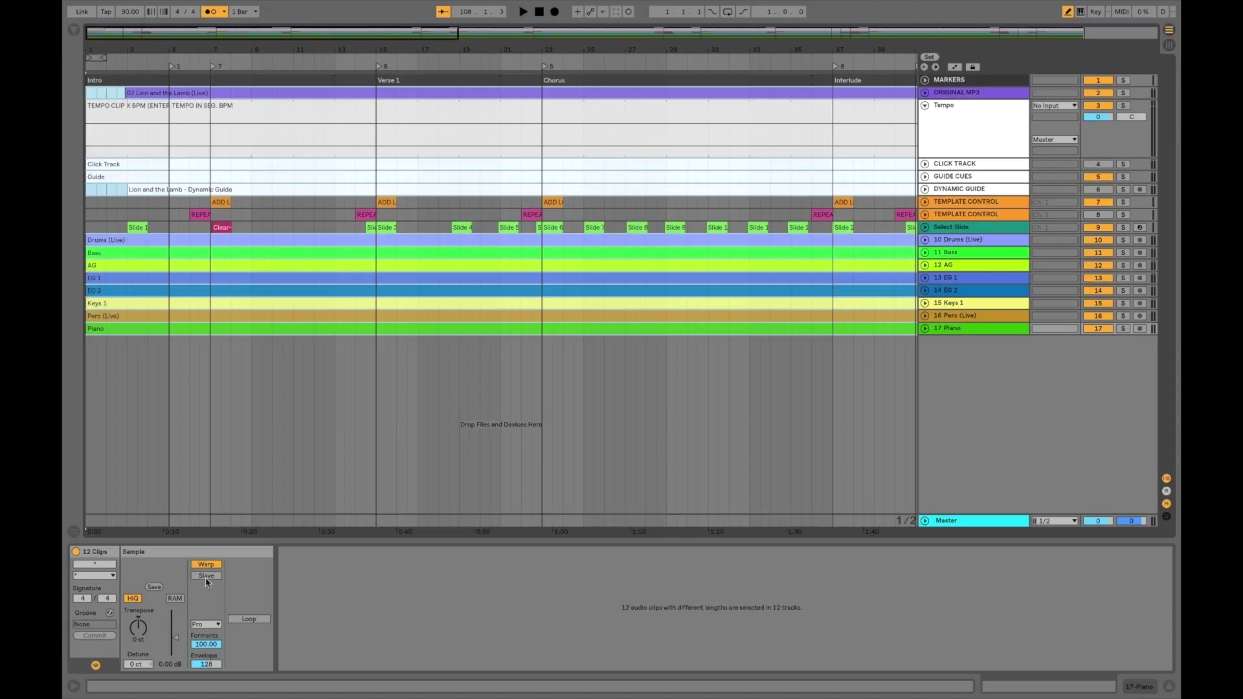
click(206, 624)
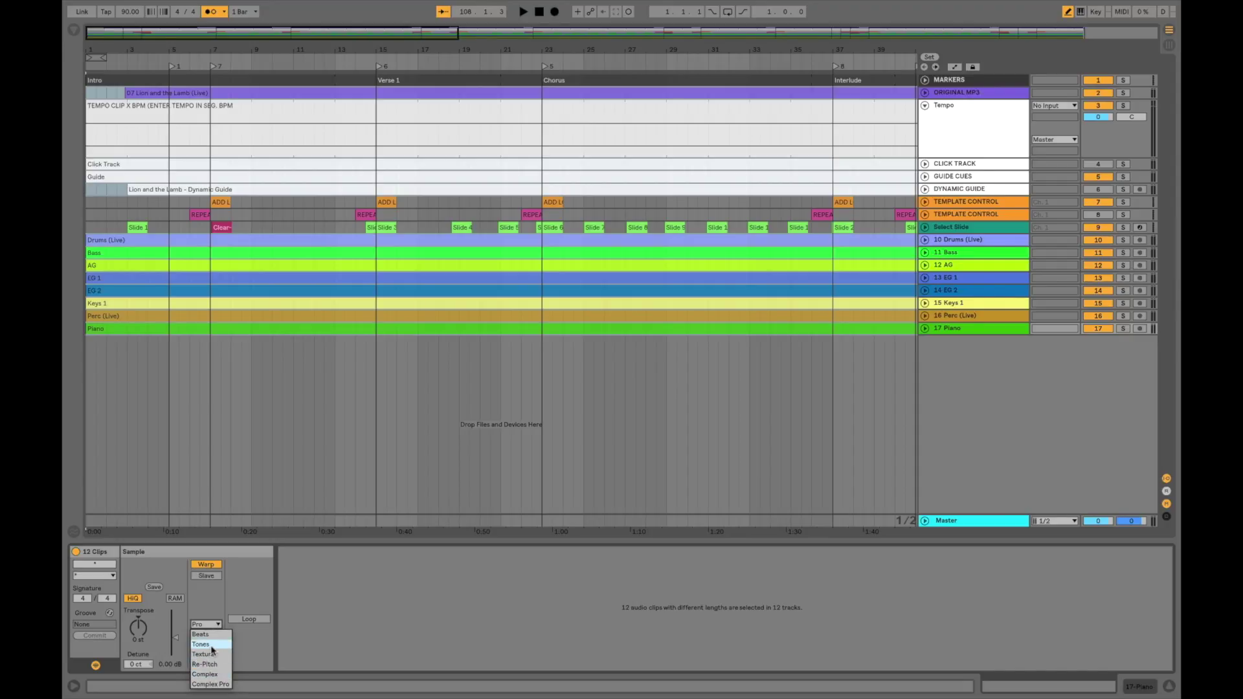
click(200, 611)
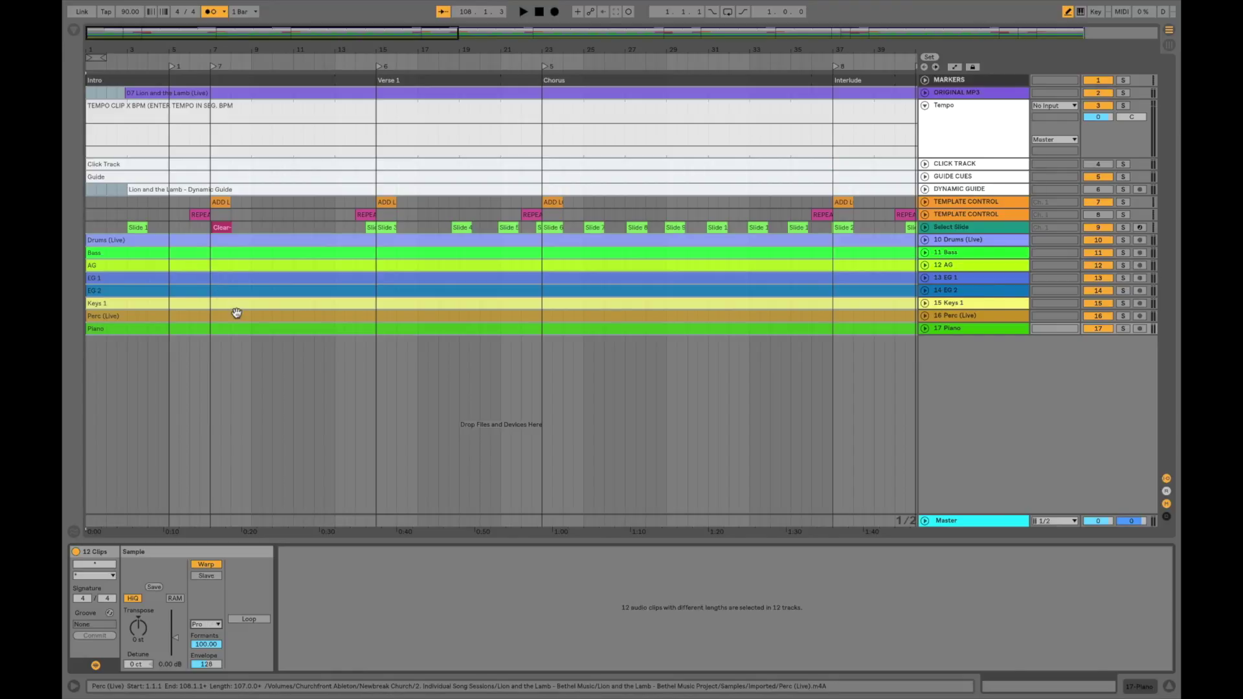
click(183, 107)
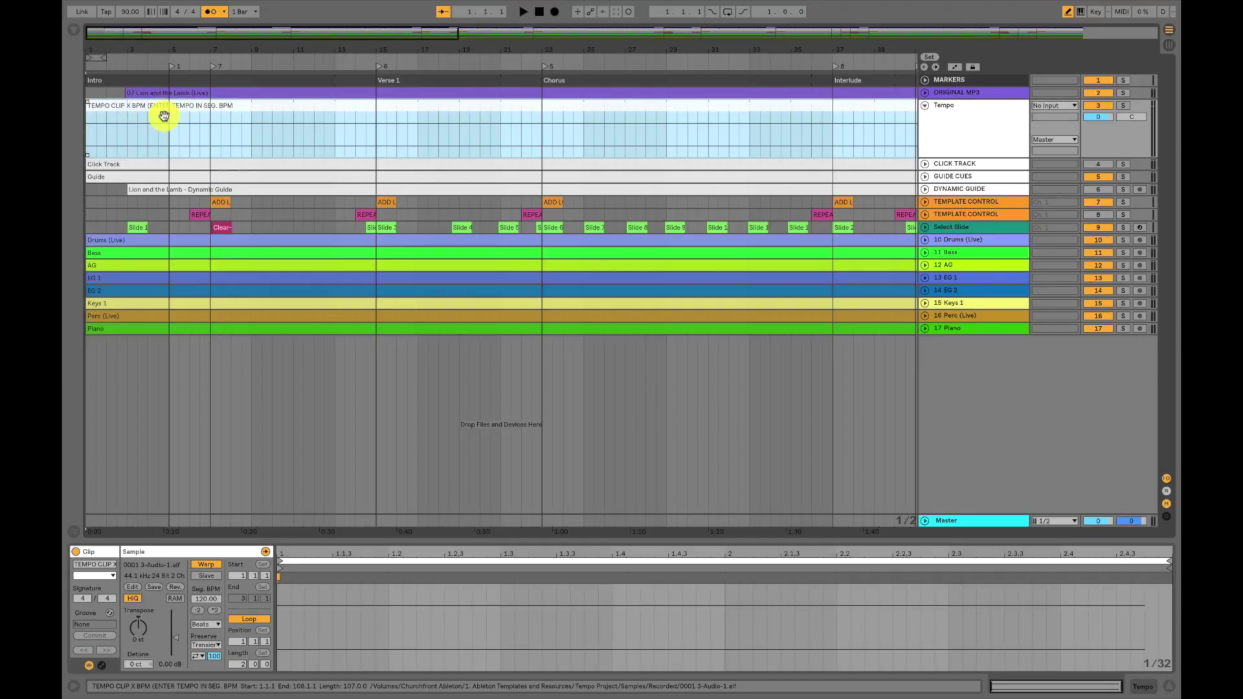
Set the TEMPO CLIP's Seg. BPM to 90.00 and switch it from Slave to Master
click(204, 596)
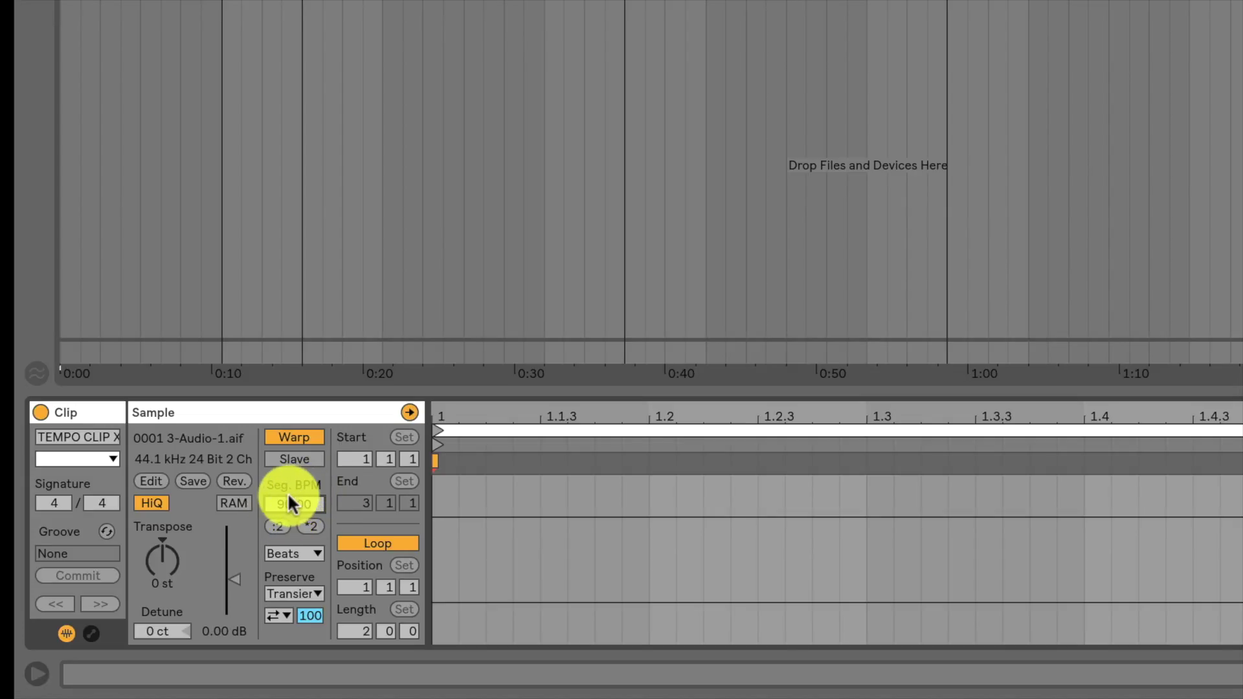
click(295, 455)
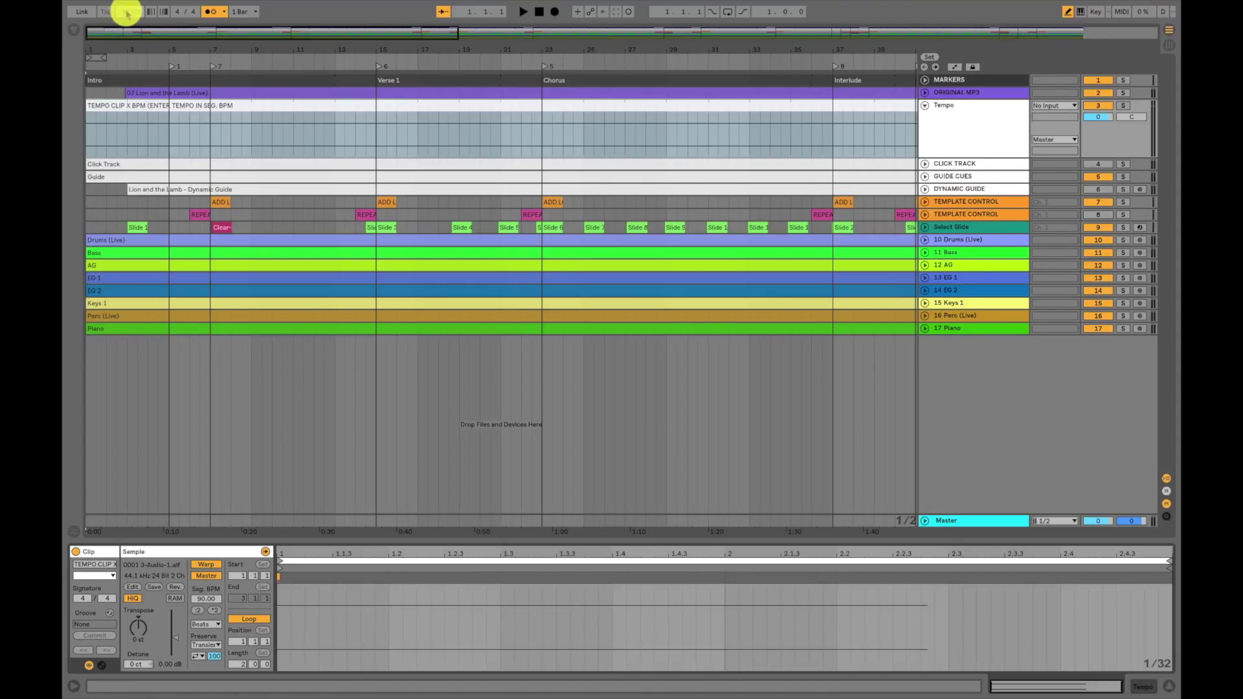
click(87, 94)
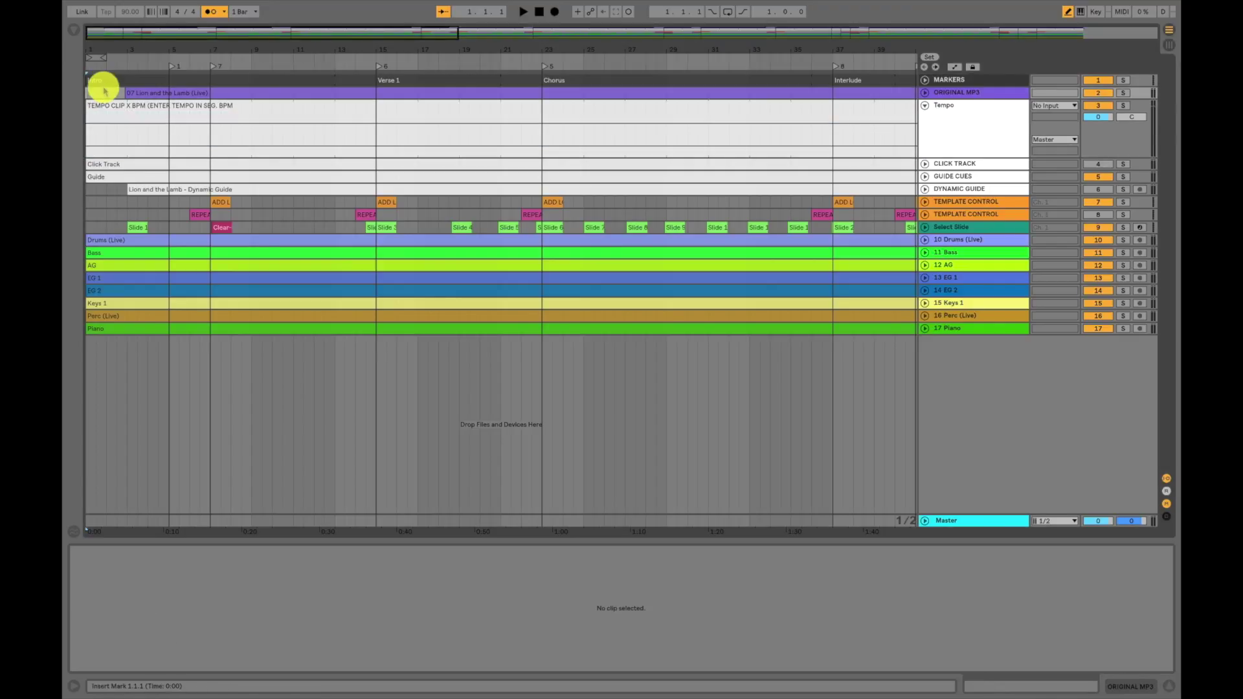
key(space)
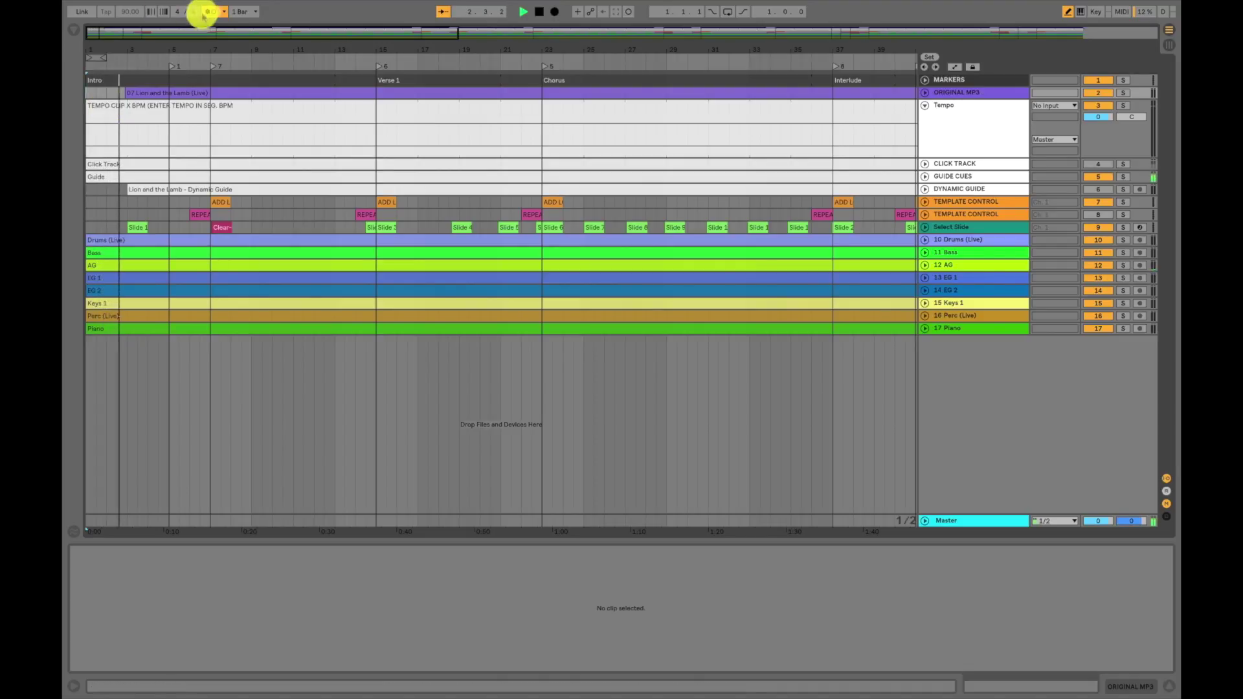
click(223, 11)
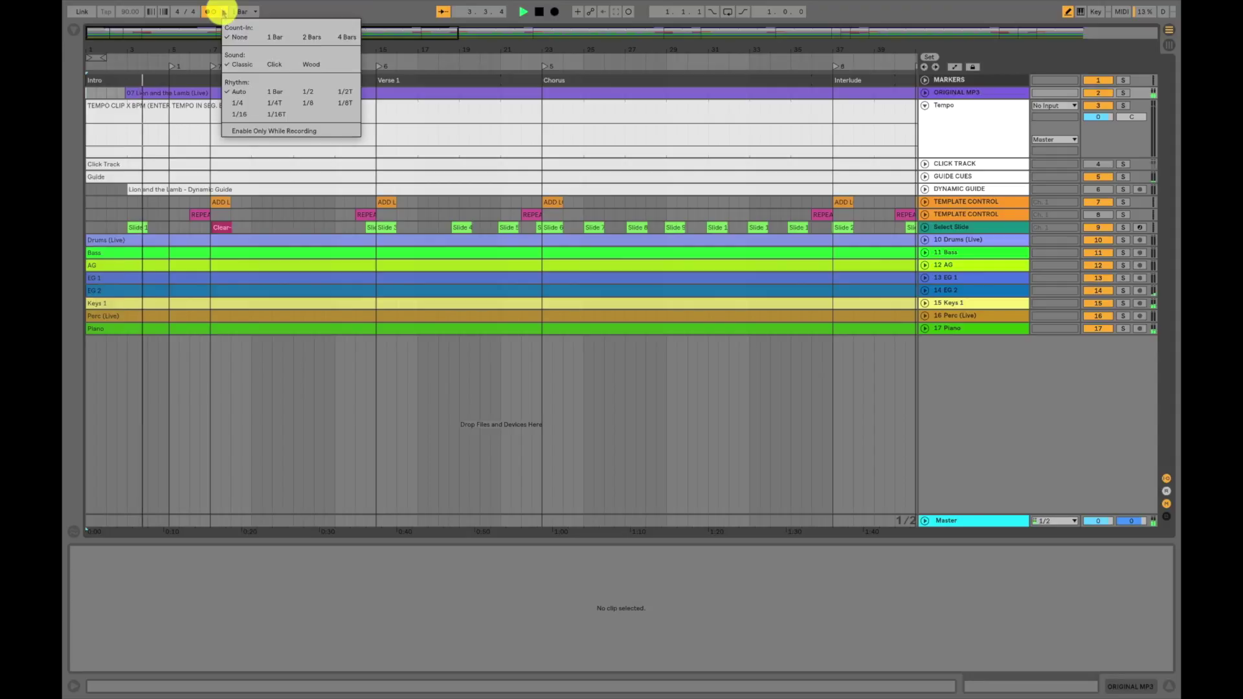
click(296, 104)
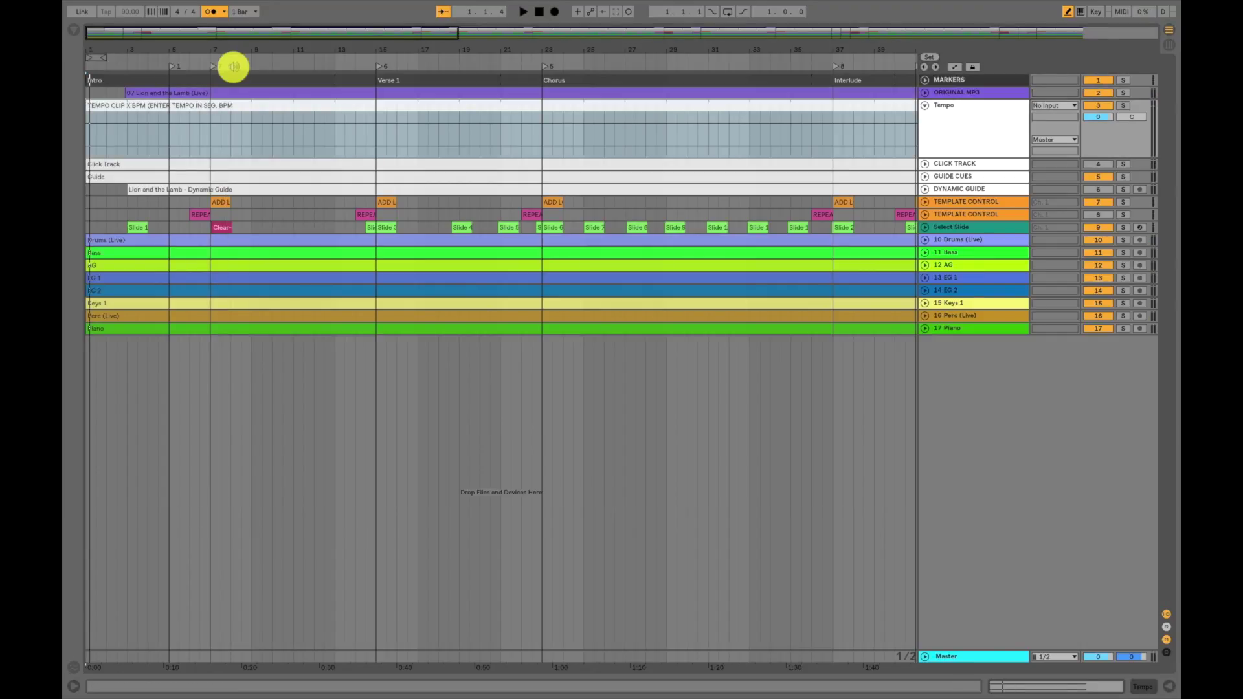
Make the tempo clip master at 100 BPM Seg. BPM, then play from bar 10 to past Verse 1
double_click(230, 107)
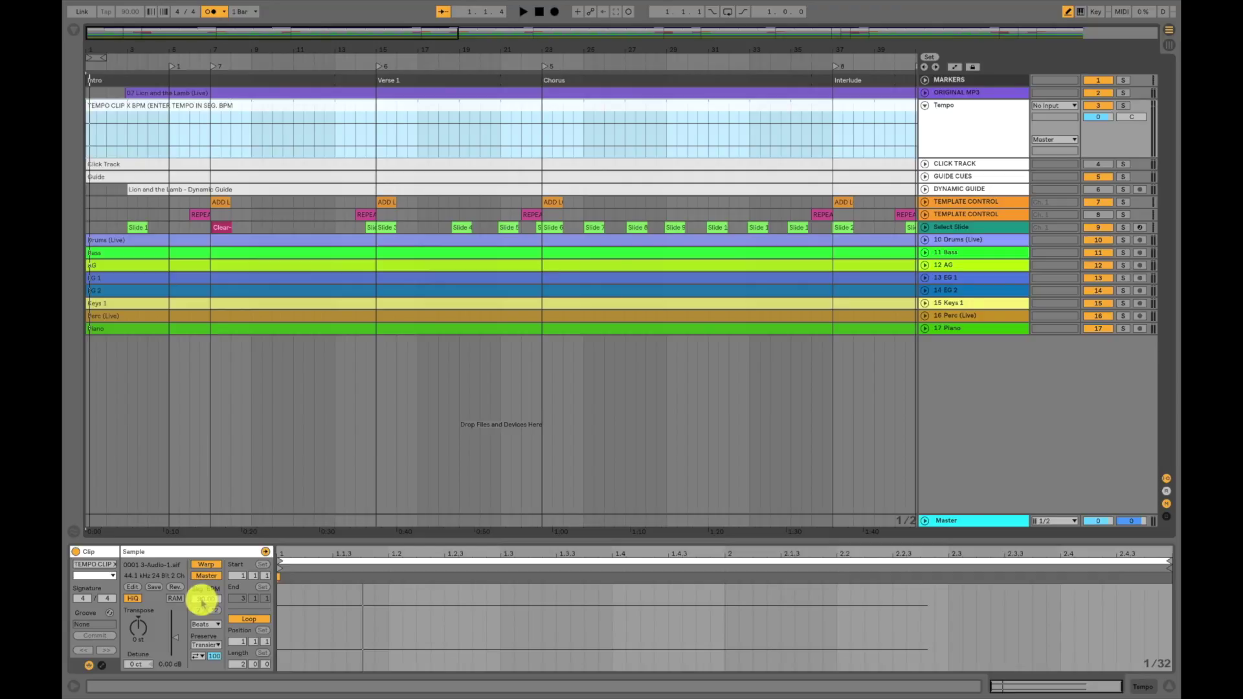
click(201, 599)
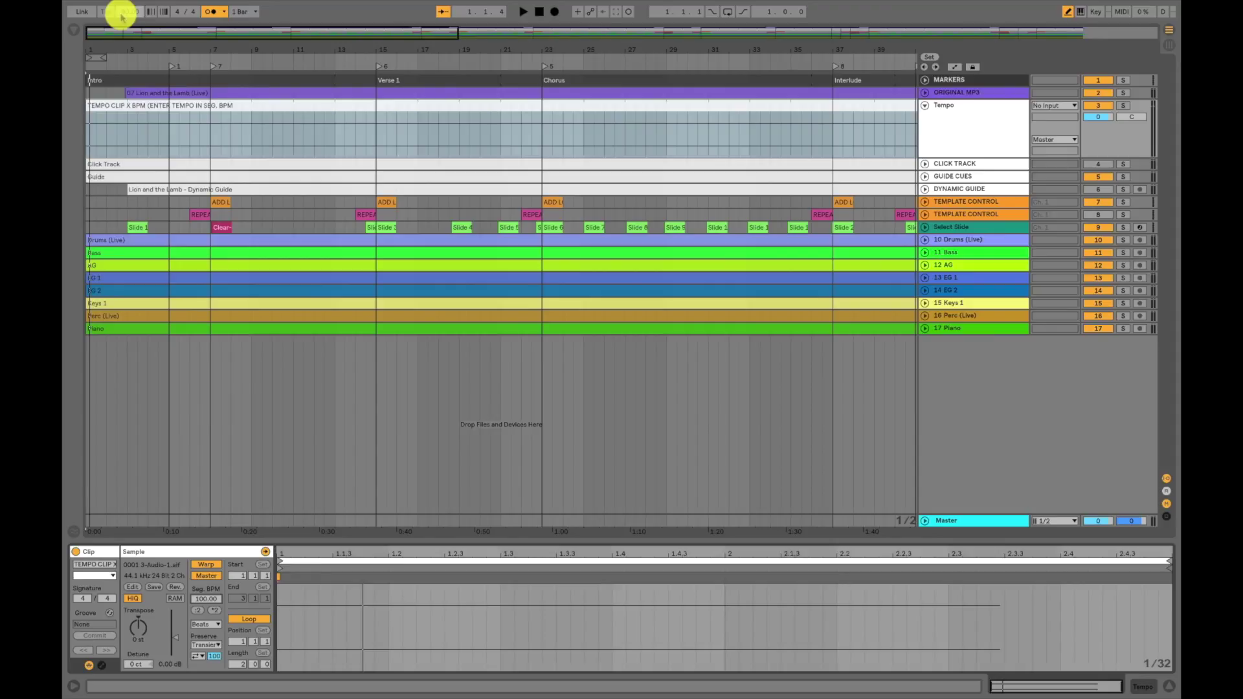
click(225, 129)
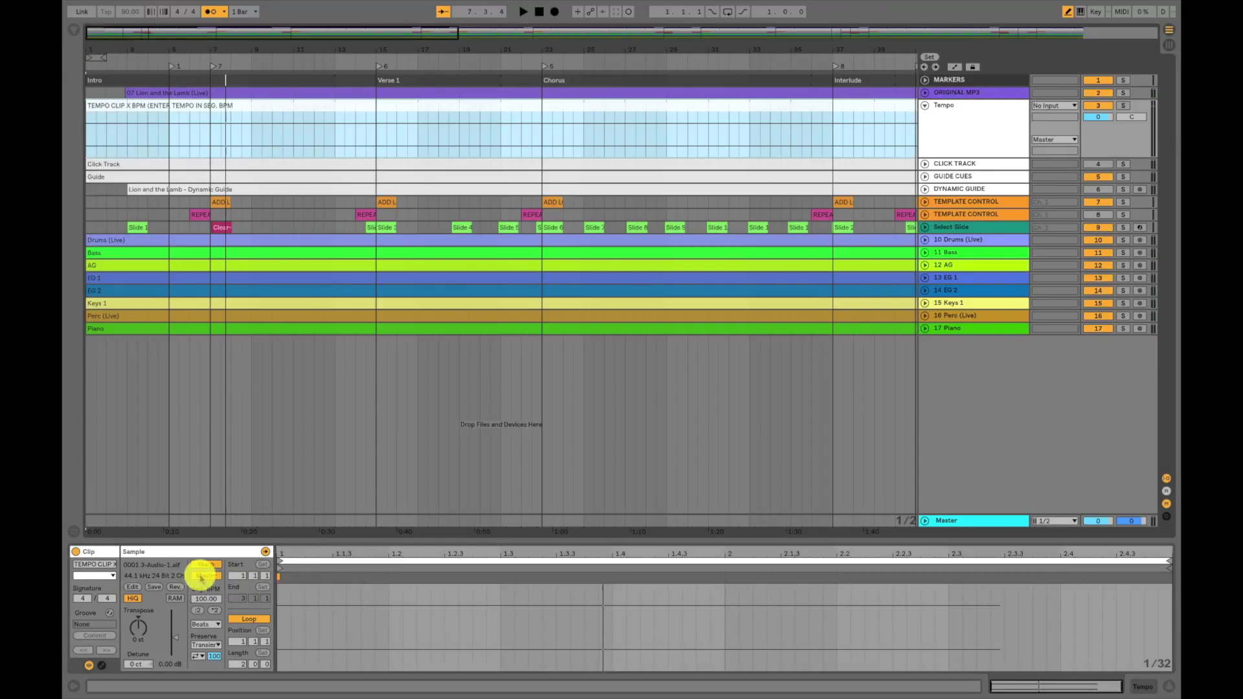
click(203, 576)
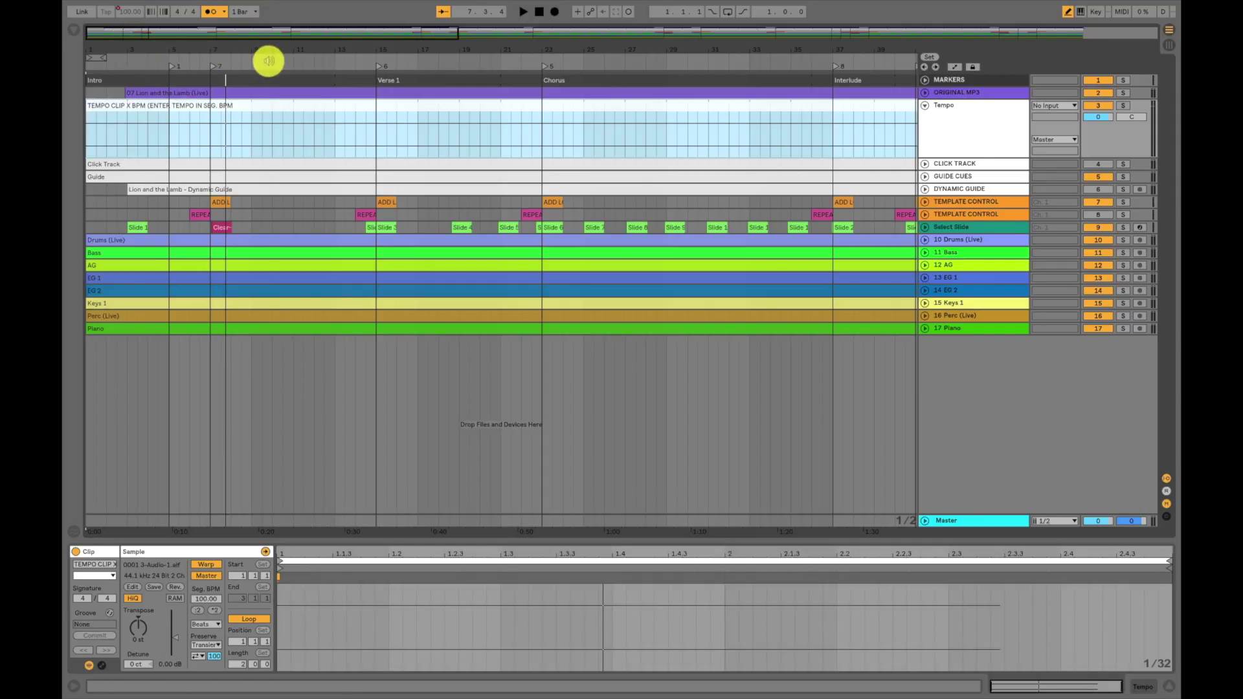
click(268, 61)
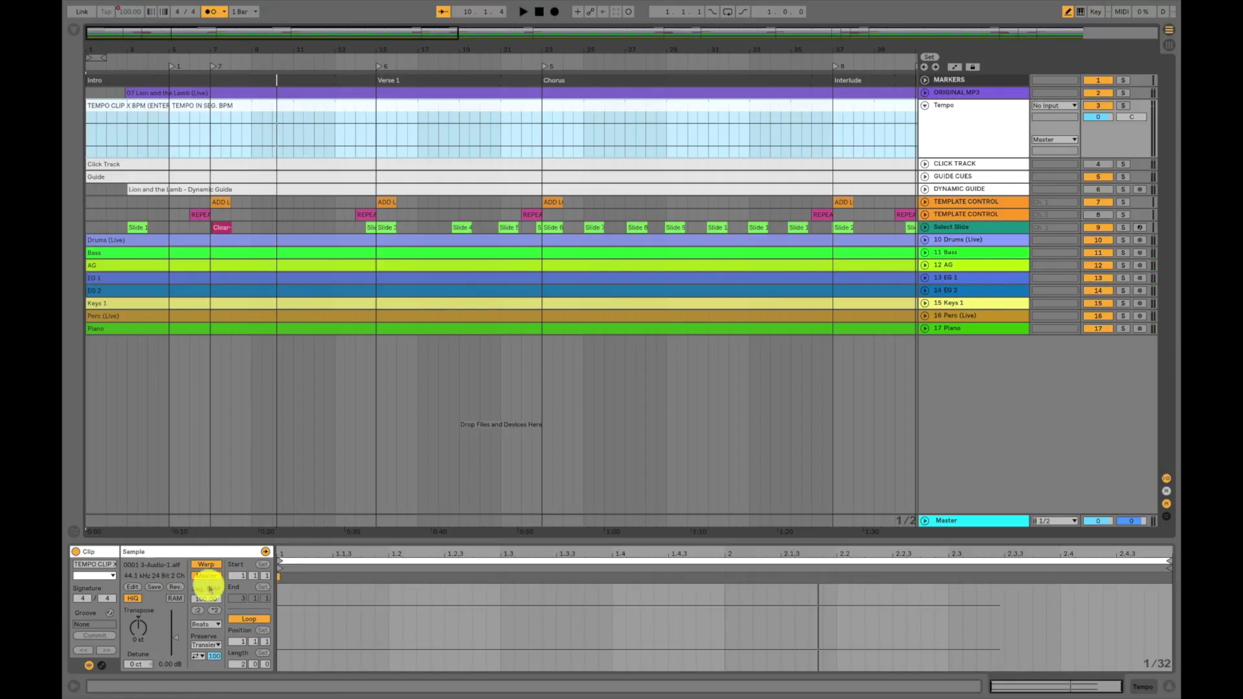
click(365, 61)
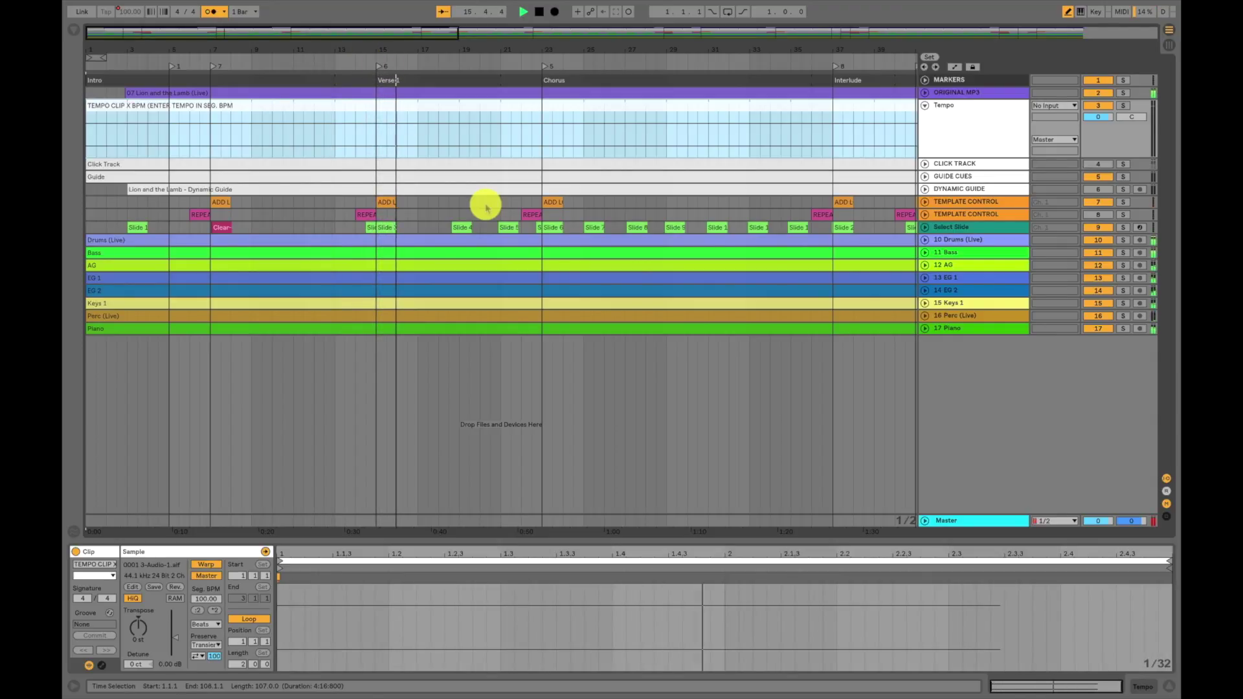
Raise the tempo clip's Seg. BPM to 200 and restart playback near the Chorus
click(204, 597)
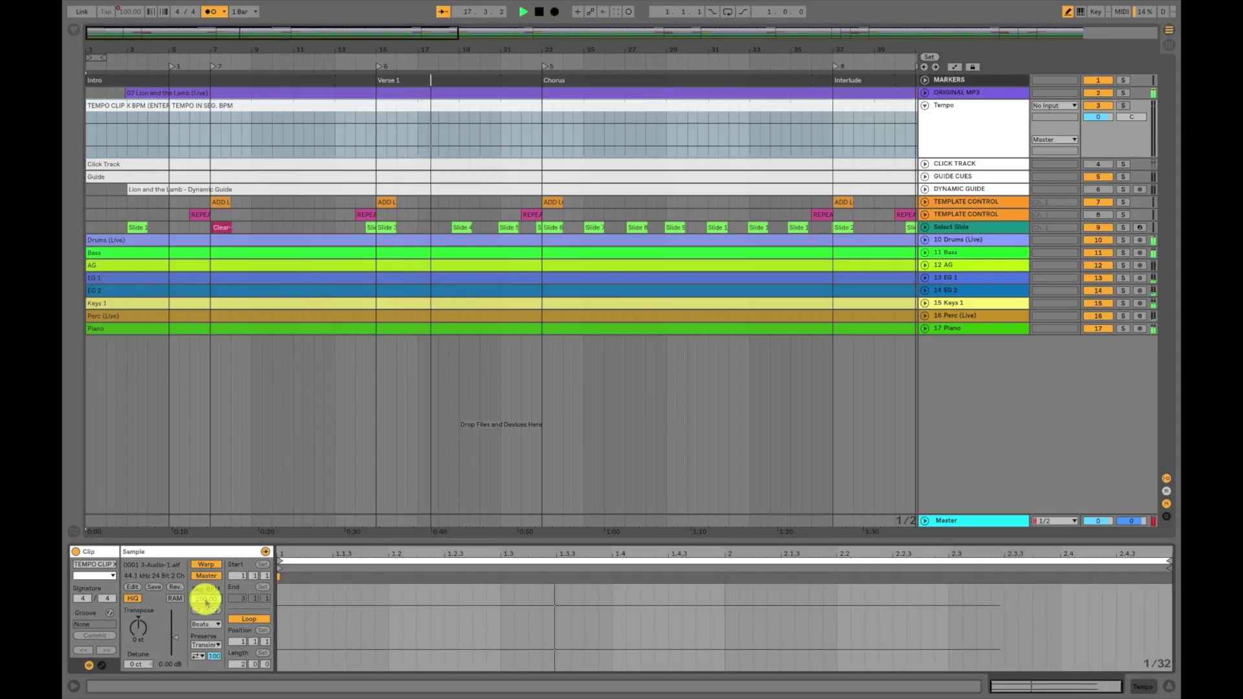
drag(206, 601, 206, 576)
click(475, 345)
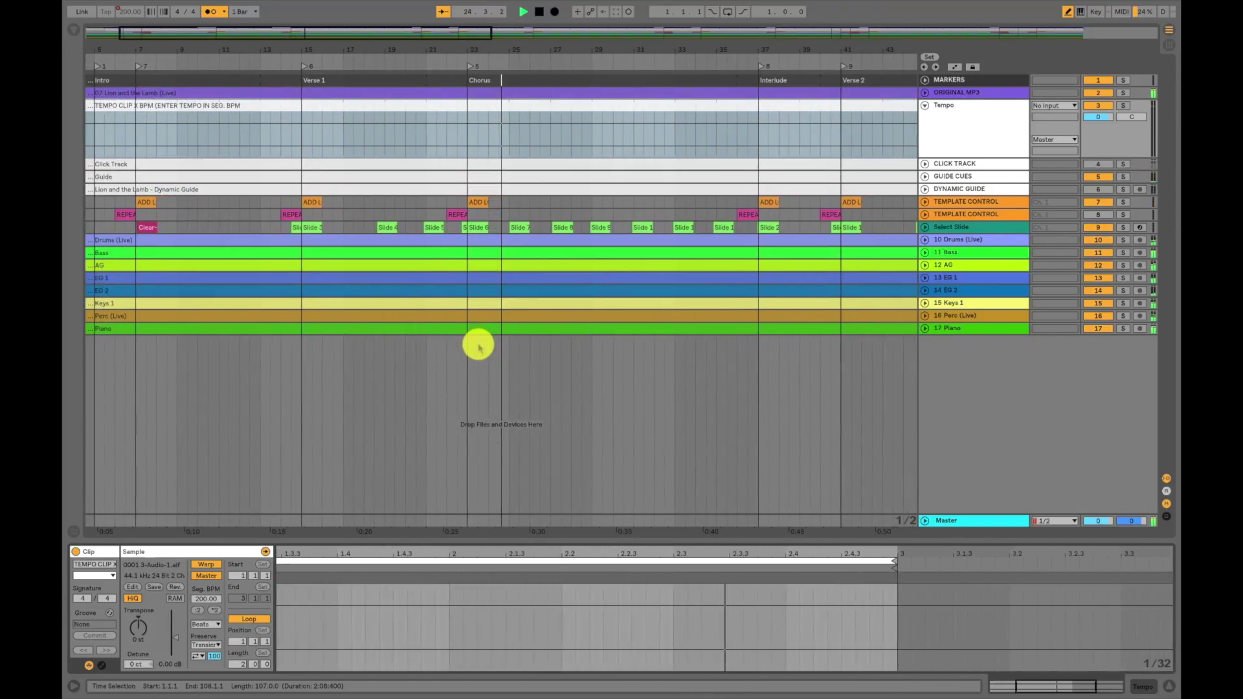
key(space)
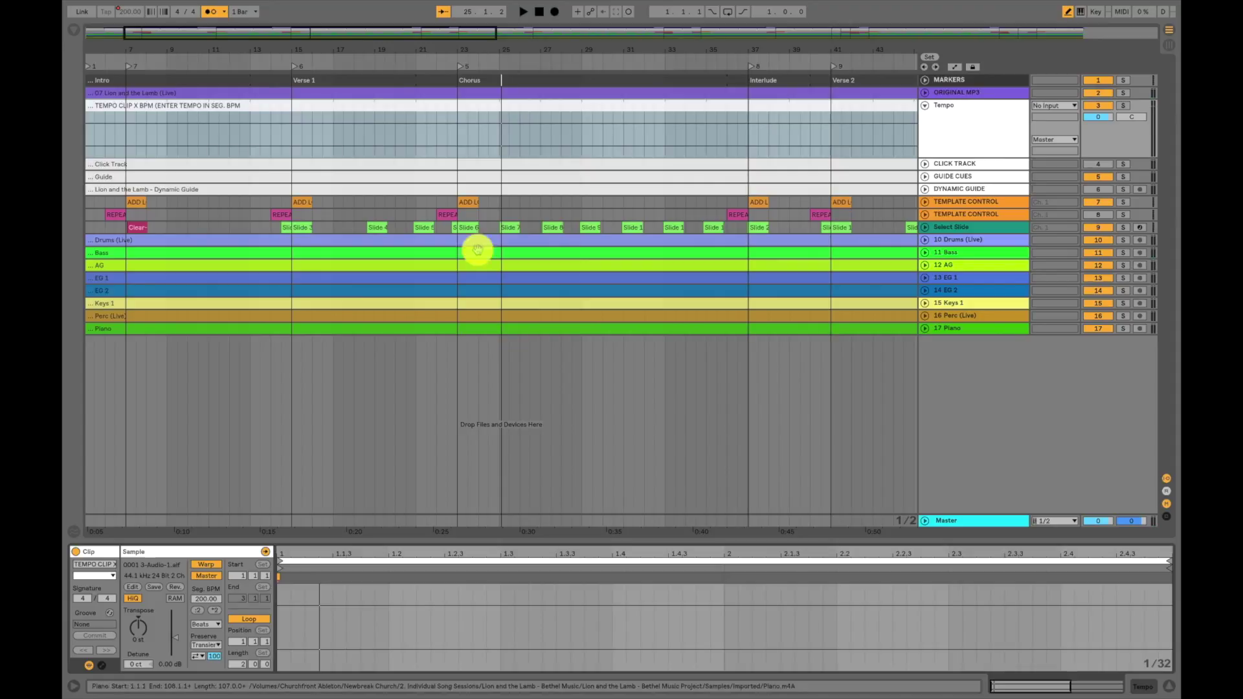
click(494, 63)
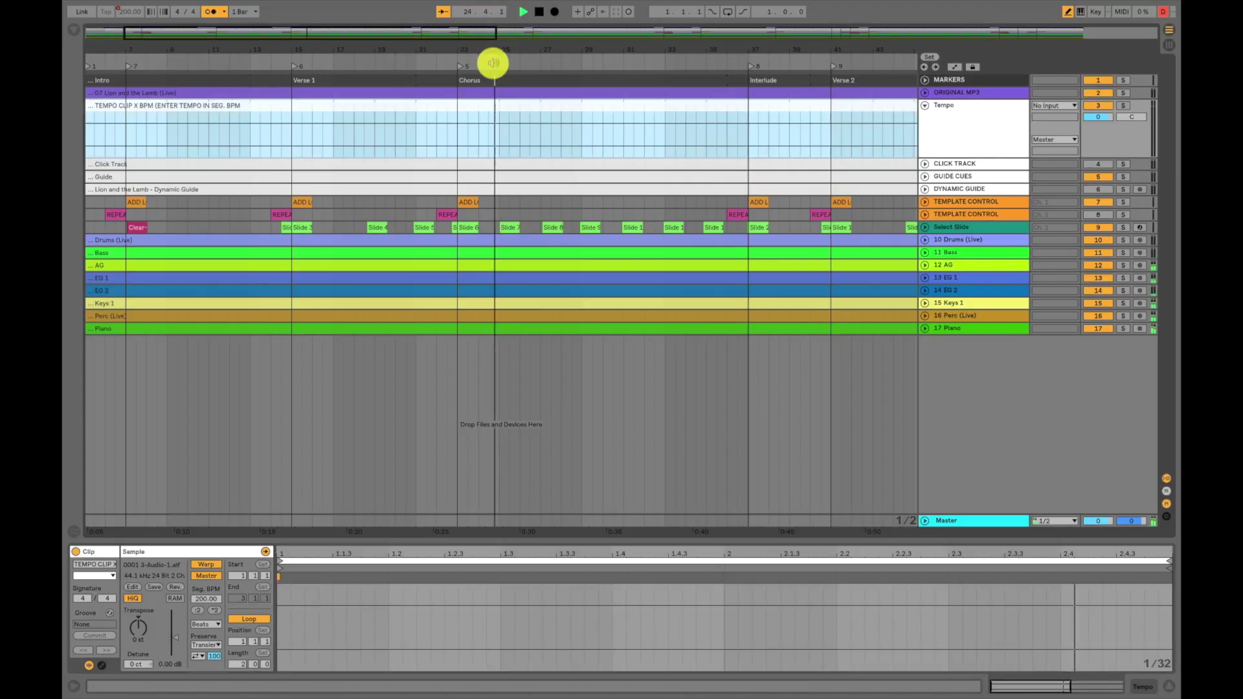
Enter 50 as the tempo clip's segment BPM
click(201, 599)
text(50)
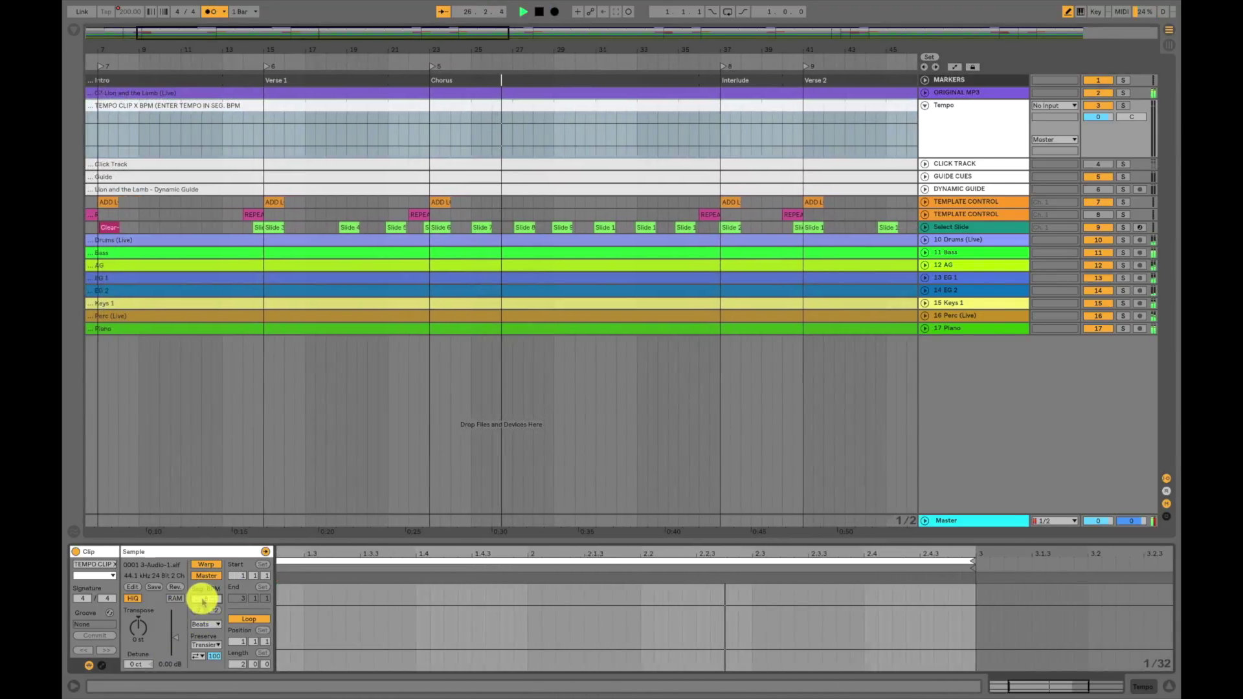
key(Return)
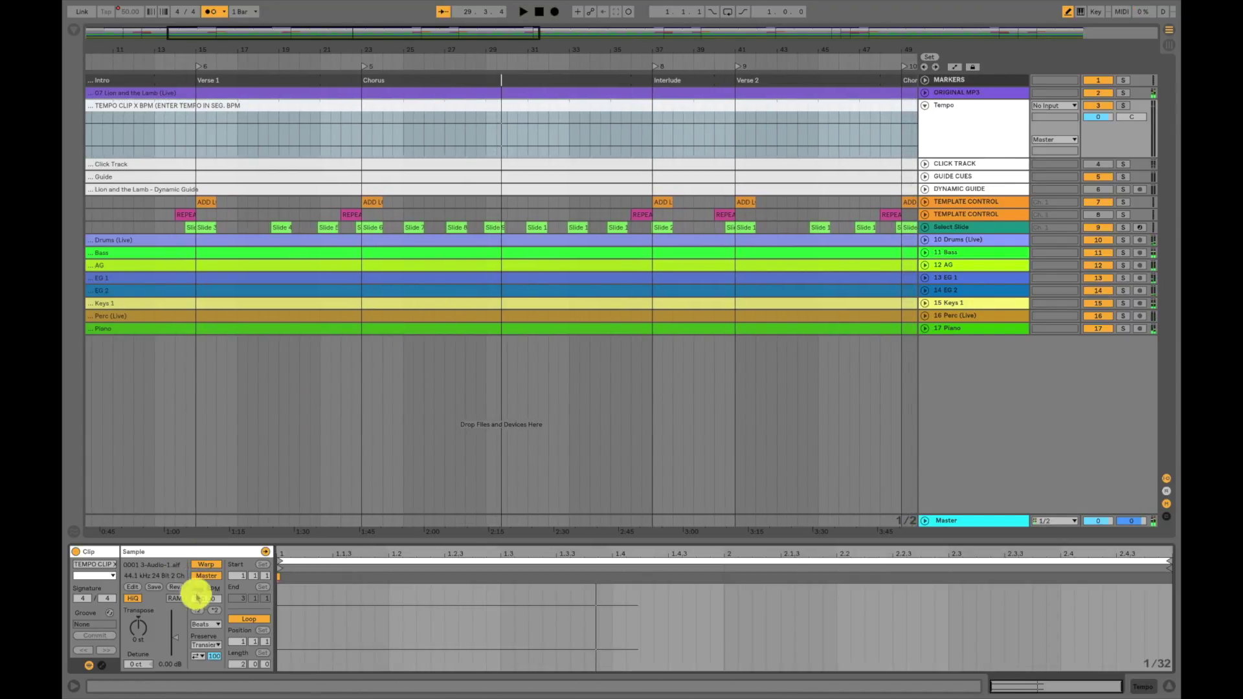
Drag the tempo clip's Seg. BPM to 92.00 and play from bar 27 until stopping near bar 29
click(205, 599)
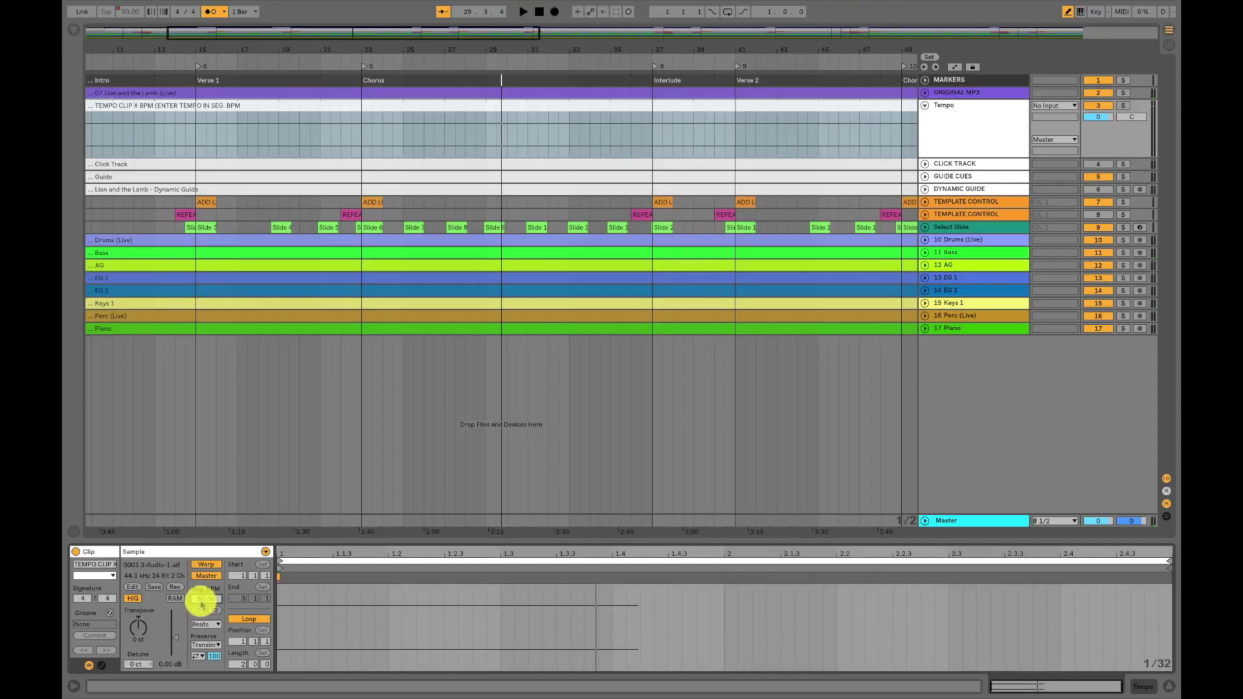
drag(202, 604, 202, 596)
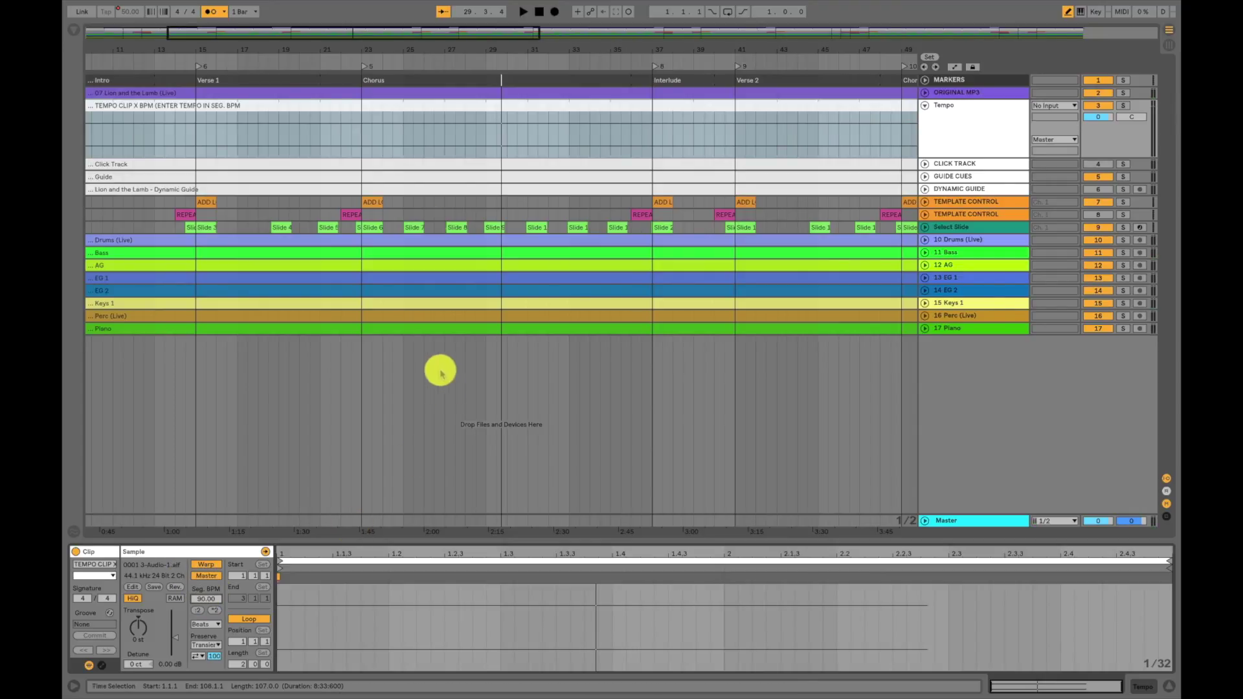
click(477, 424)
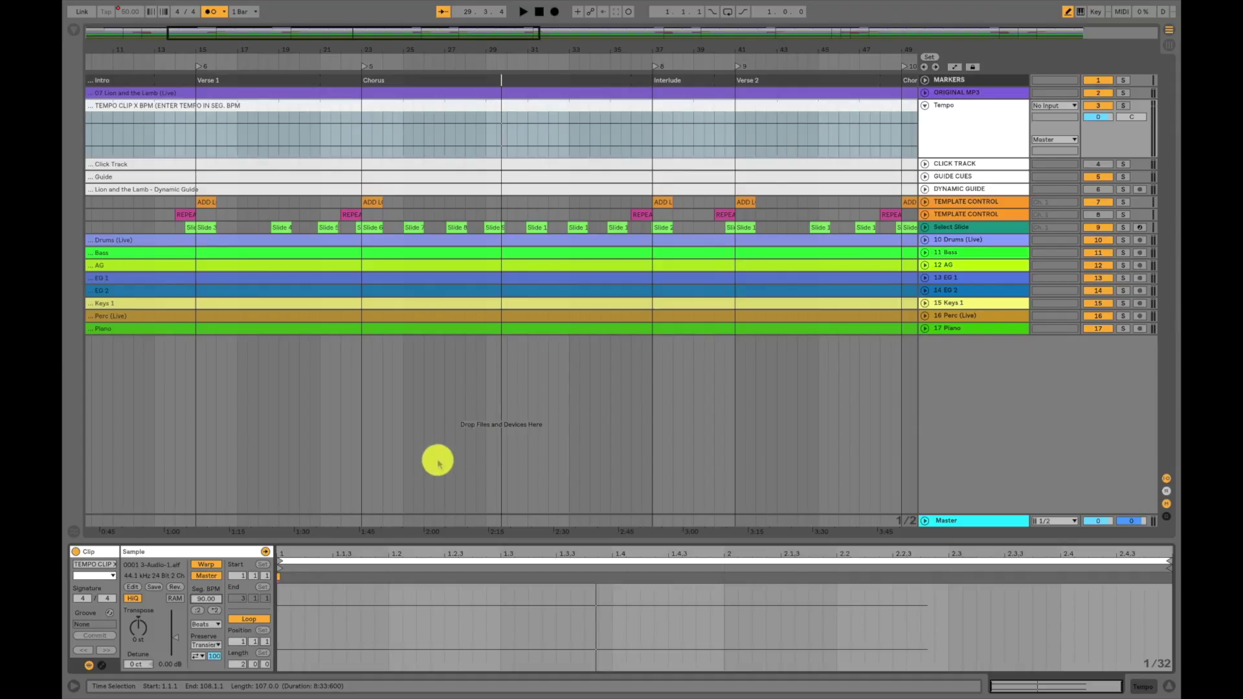
click(204, 599)
drag(204, 600, 201, 570)
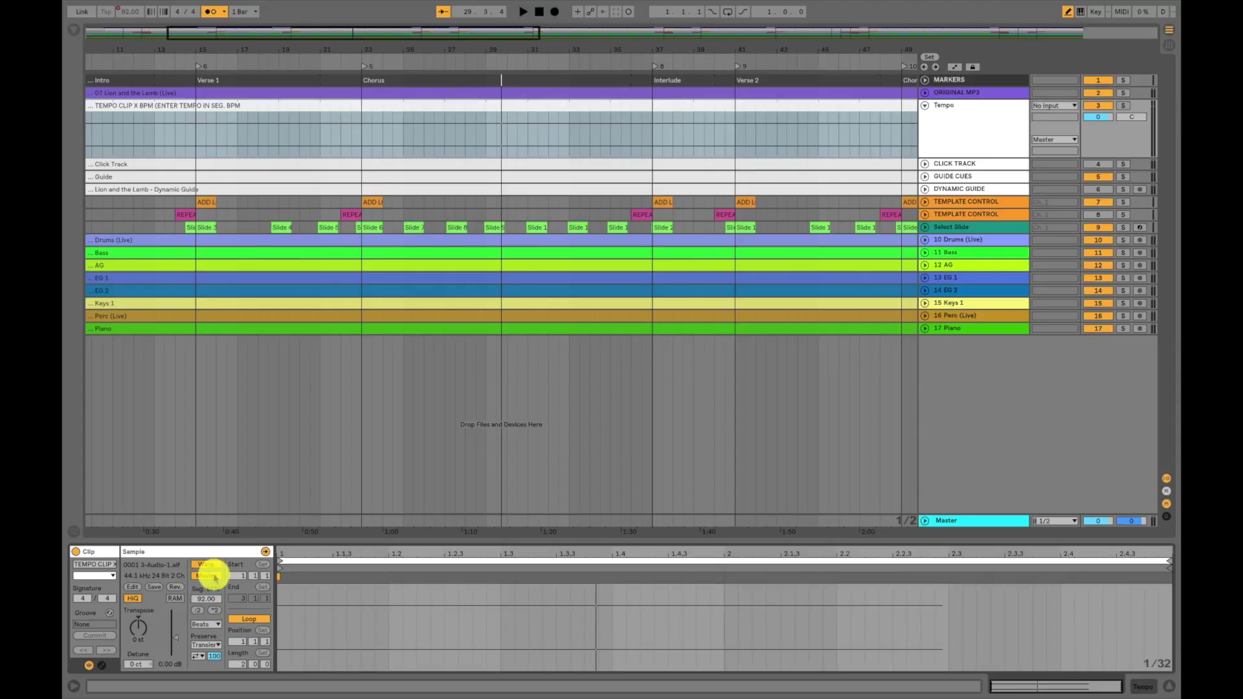
click(446, 63)
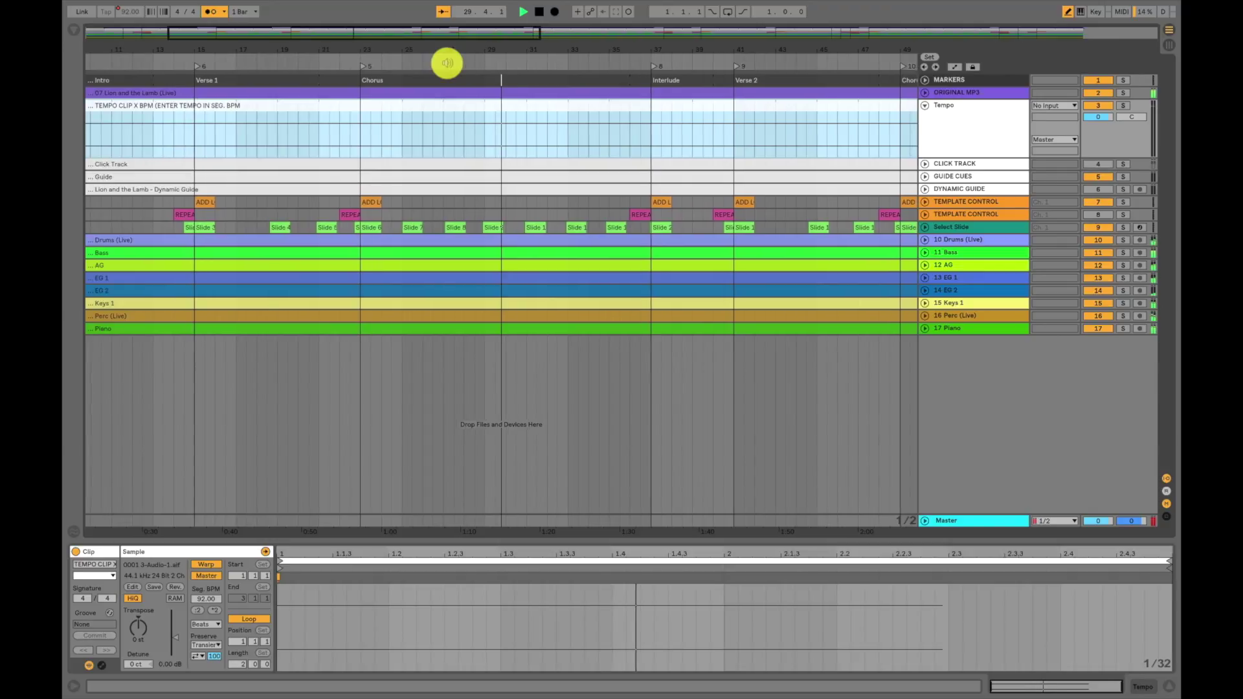
key(space)
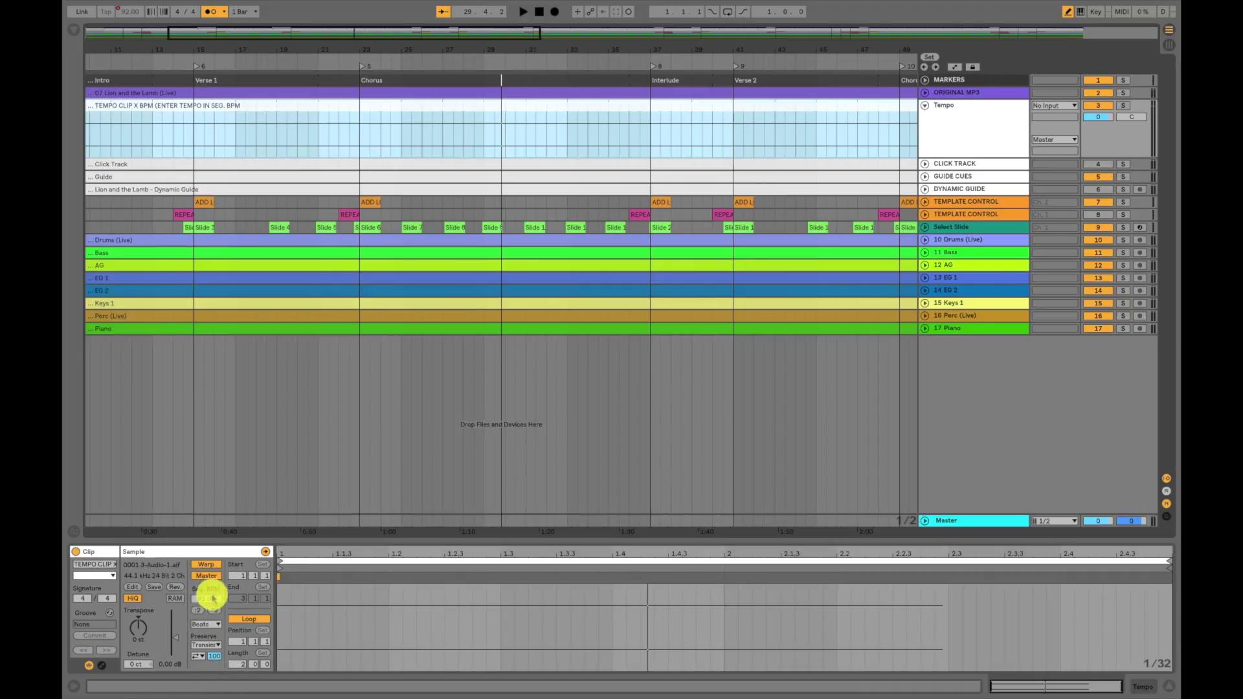
Enable Warp on the TEMPO CLIP so its 92.00 Seg. BPM drives the song
click(206, 565)
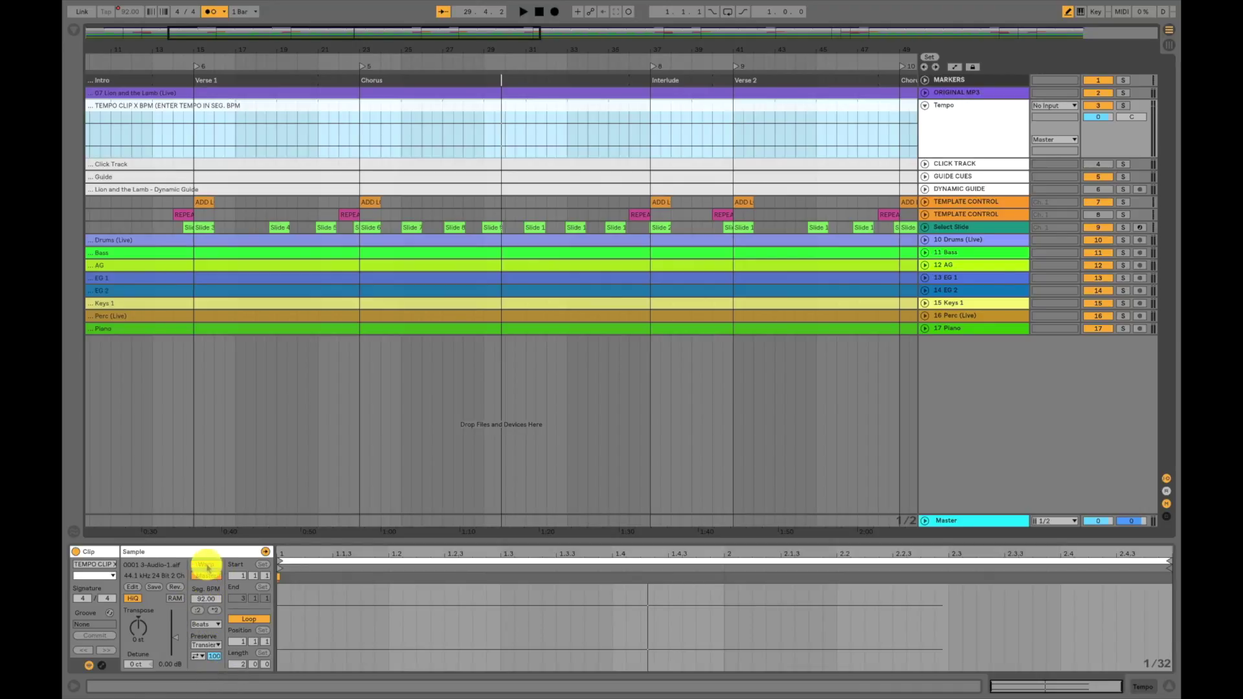